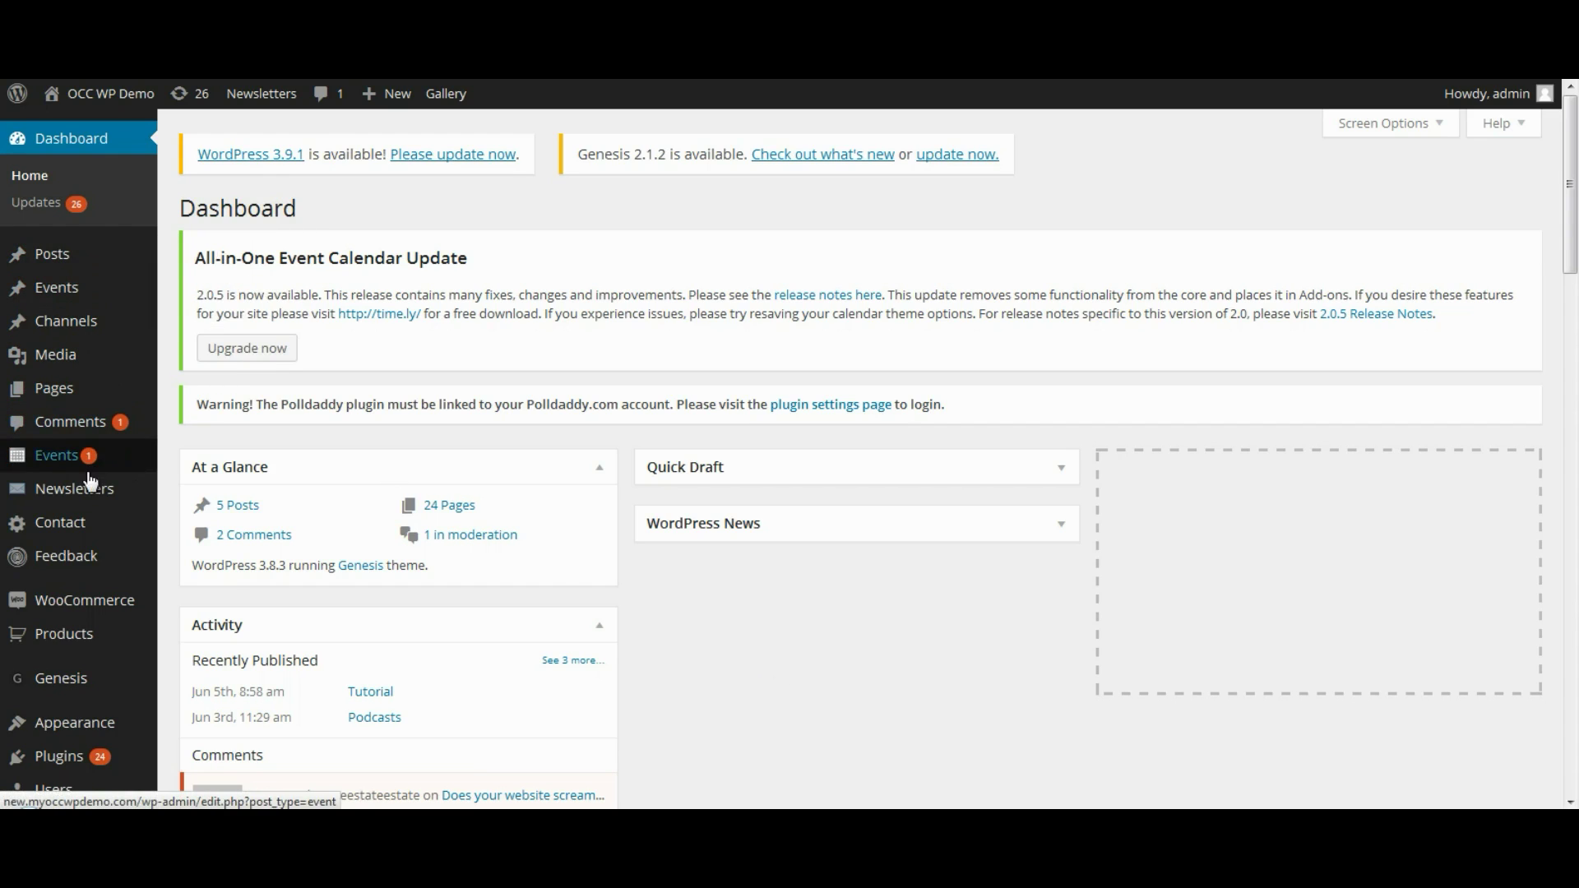
- Create a new product titled 'Flash Drive - 8GB' and paste its portable 8GB storage description
mouse_move(55, 644)
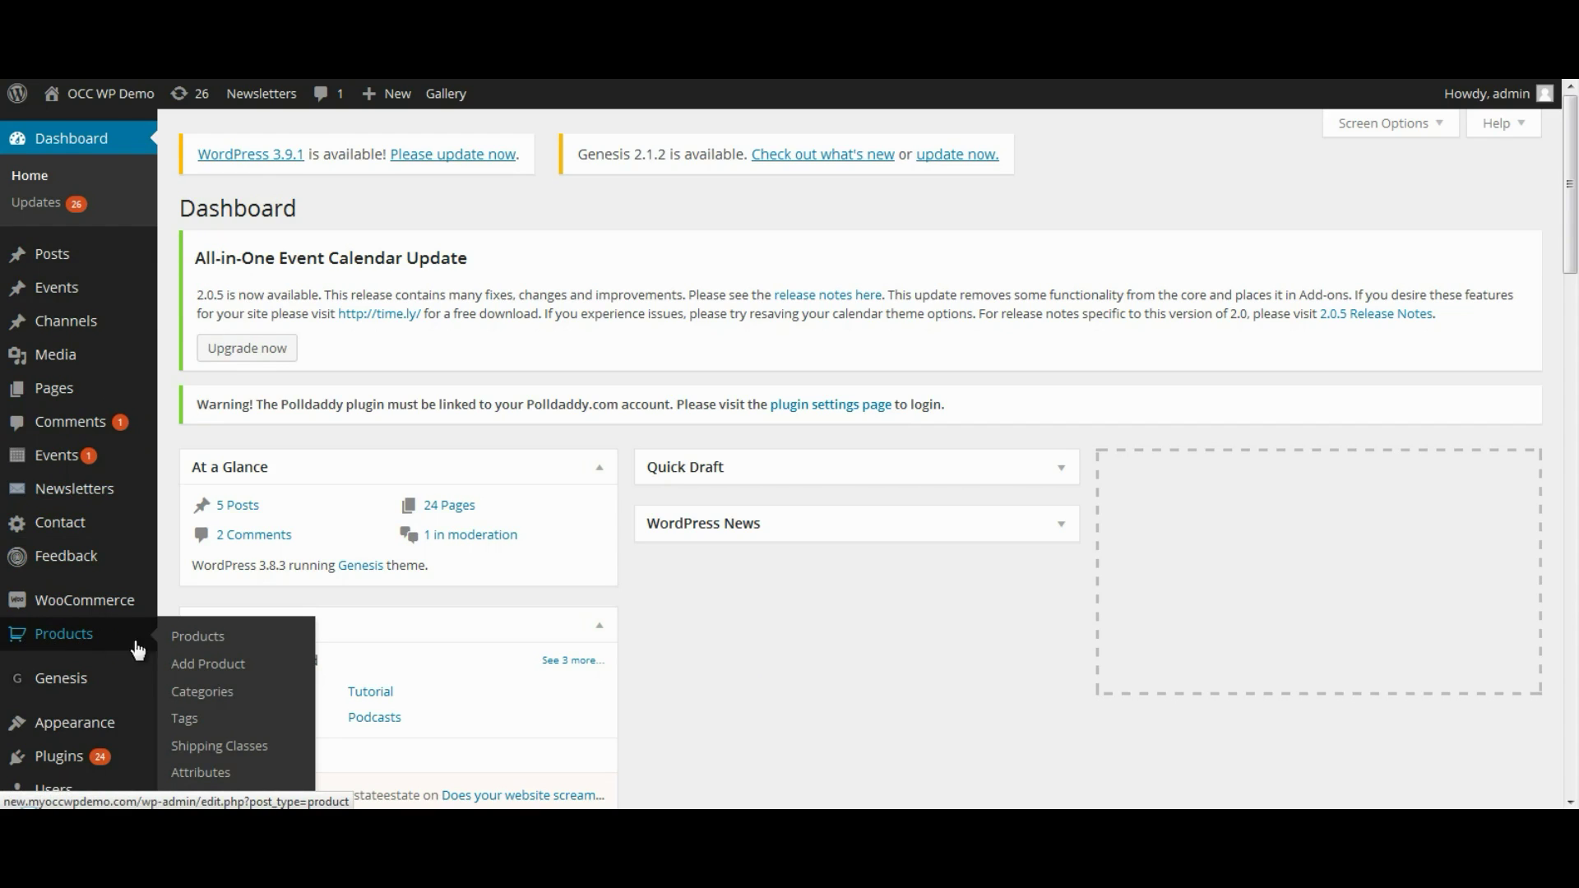
left_click(200, 666)
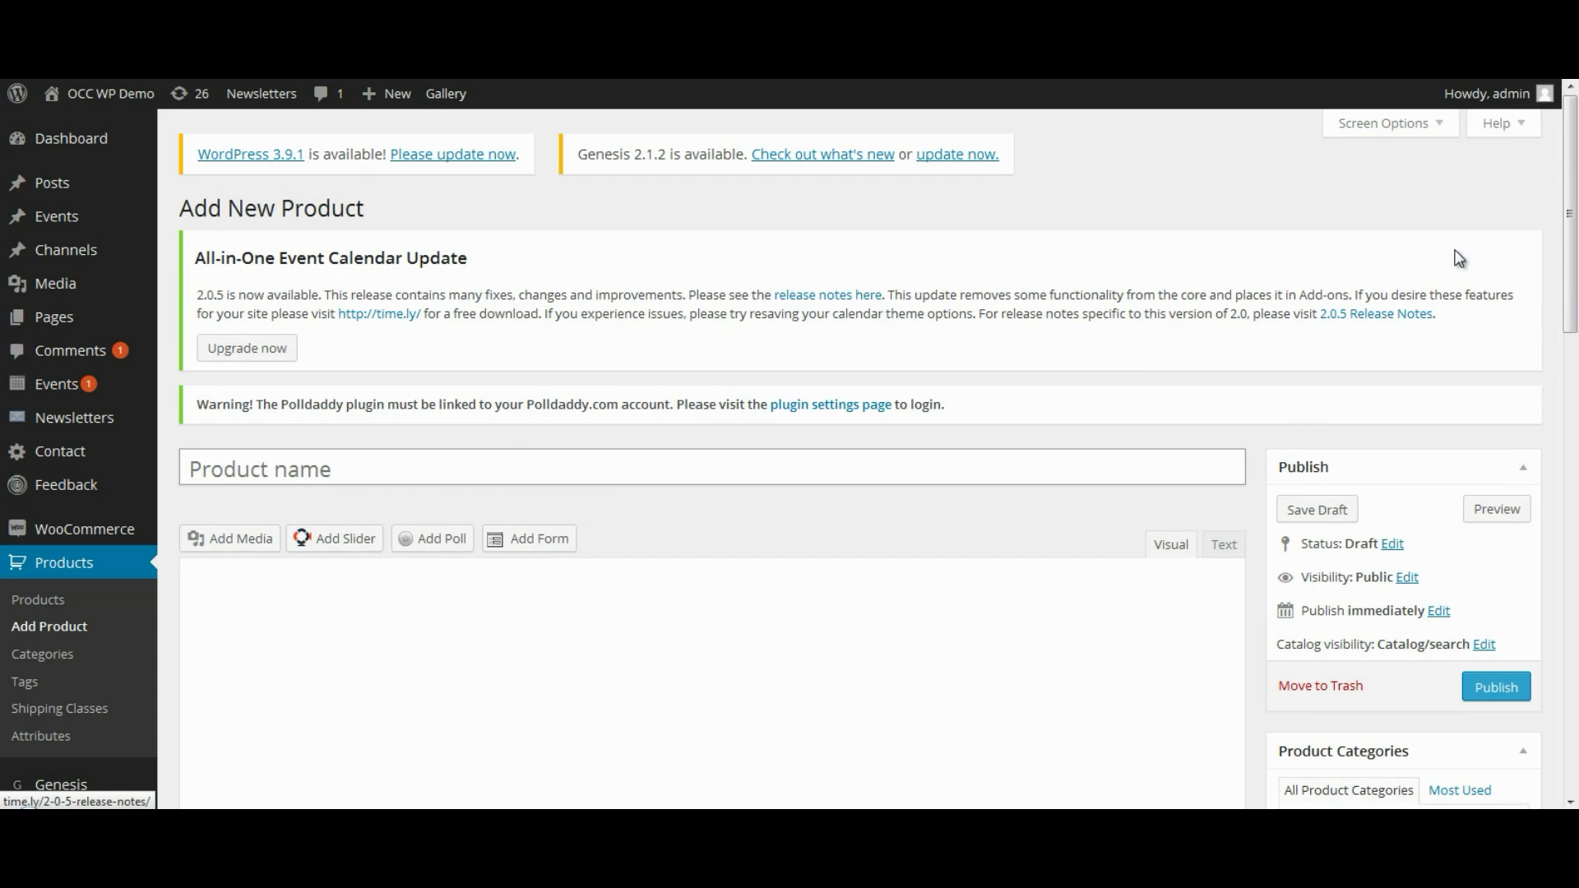
left_click_drag(1572, 232, 1572, 322)
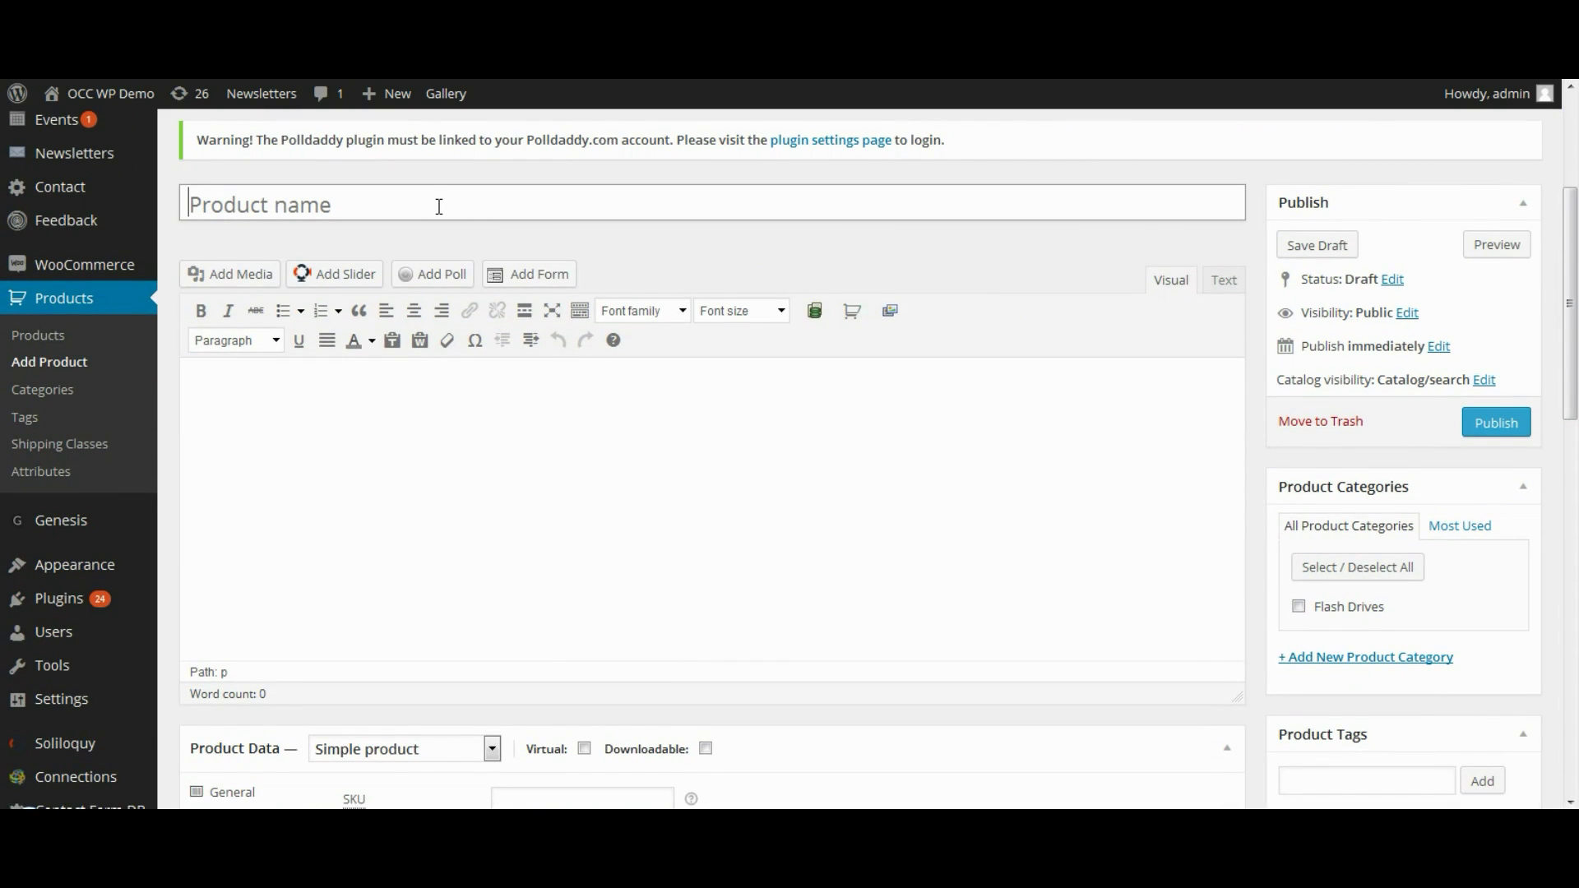
type("Flash D")
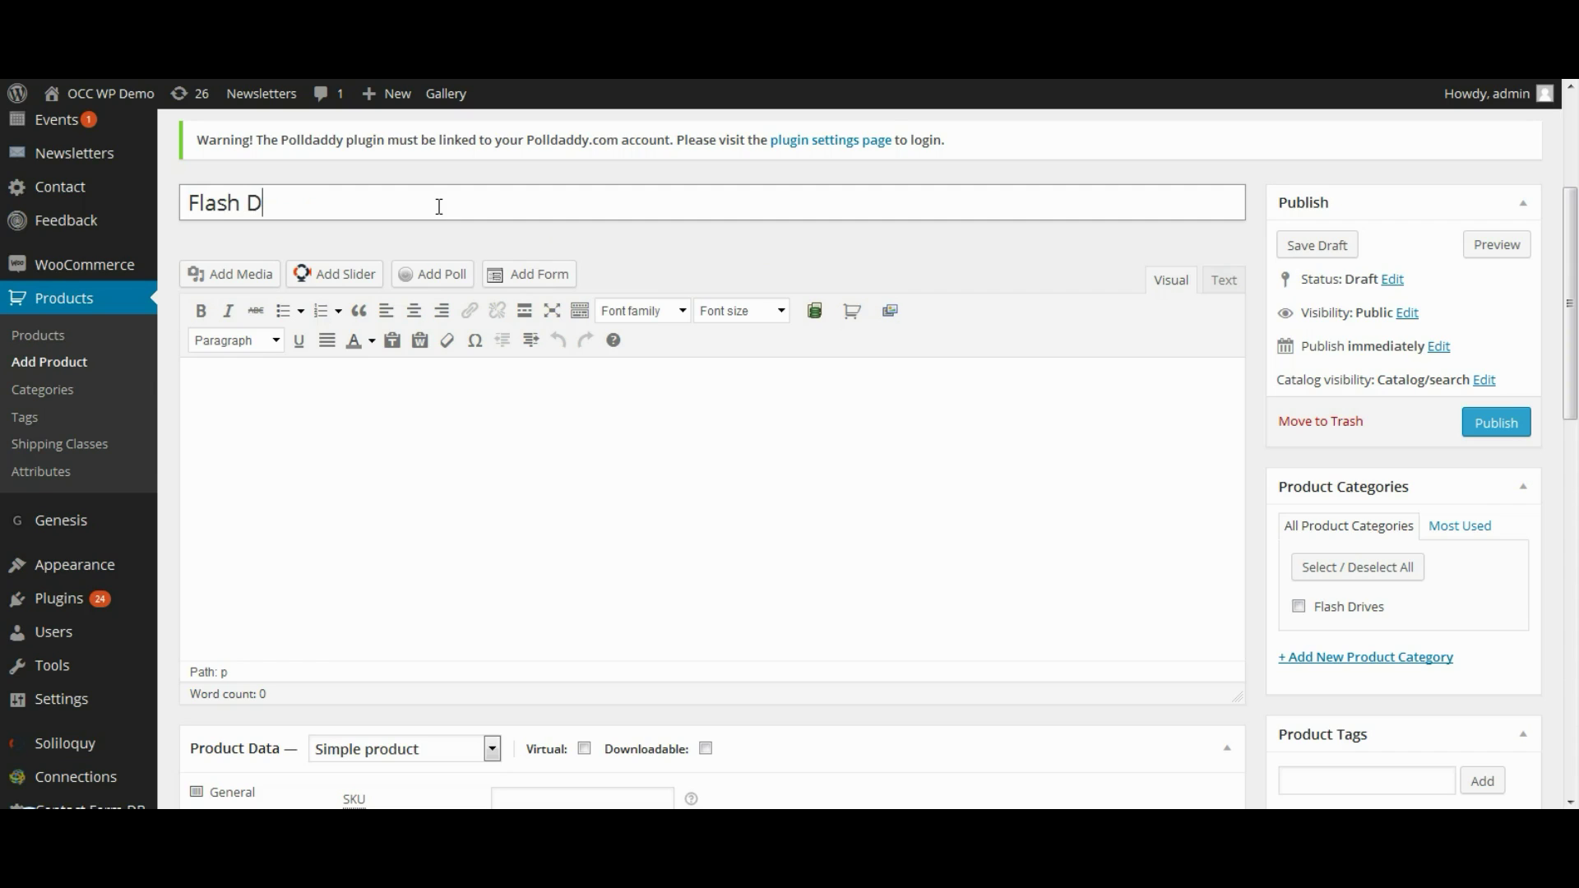
type("rive - 8GB")
left_click(448, 396)
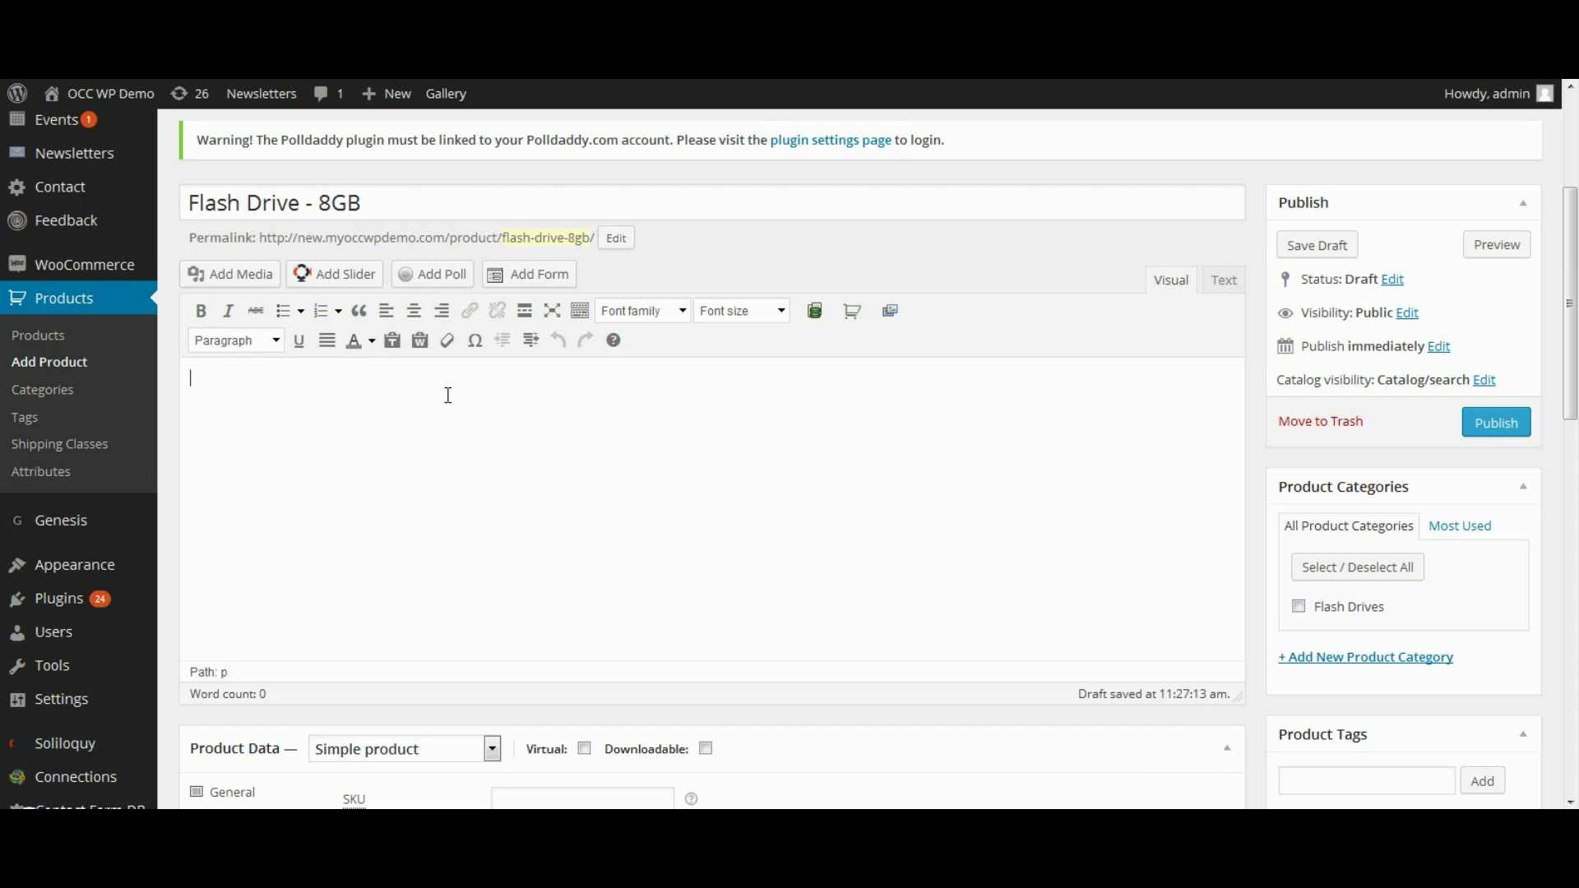
type("Make life easier with portable storage!  Take all your pictures and files with you with this great 8GB flash drive.")
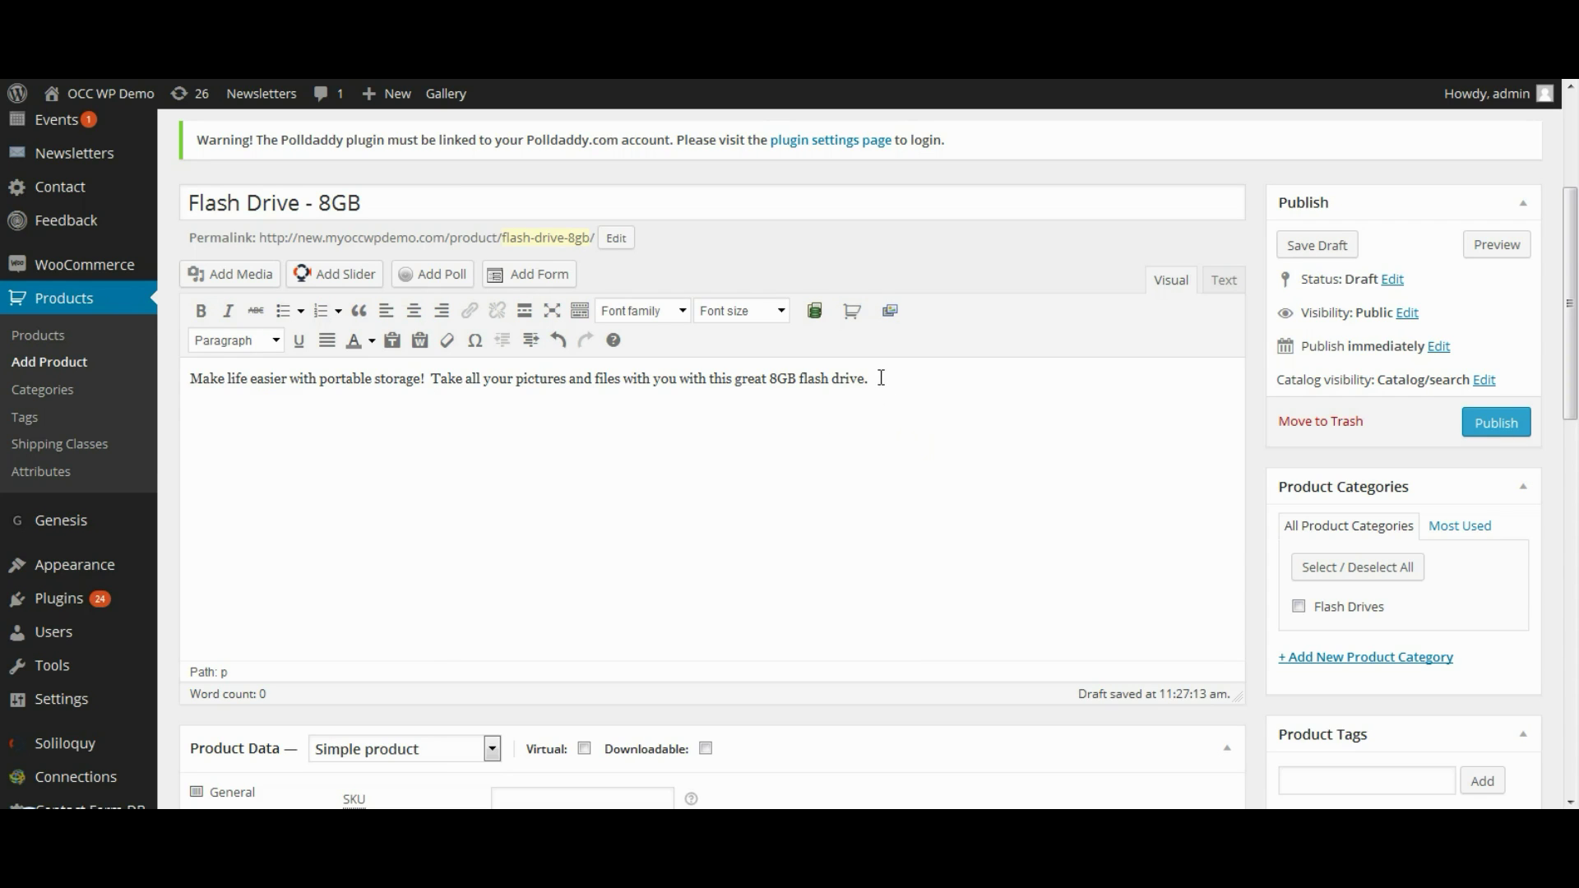
scroll(813, 518, "down", 1)
- Review the Product Data type options and keep the product as a Simple product
scroll(811, 515, "down", 5)
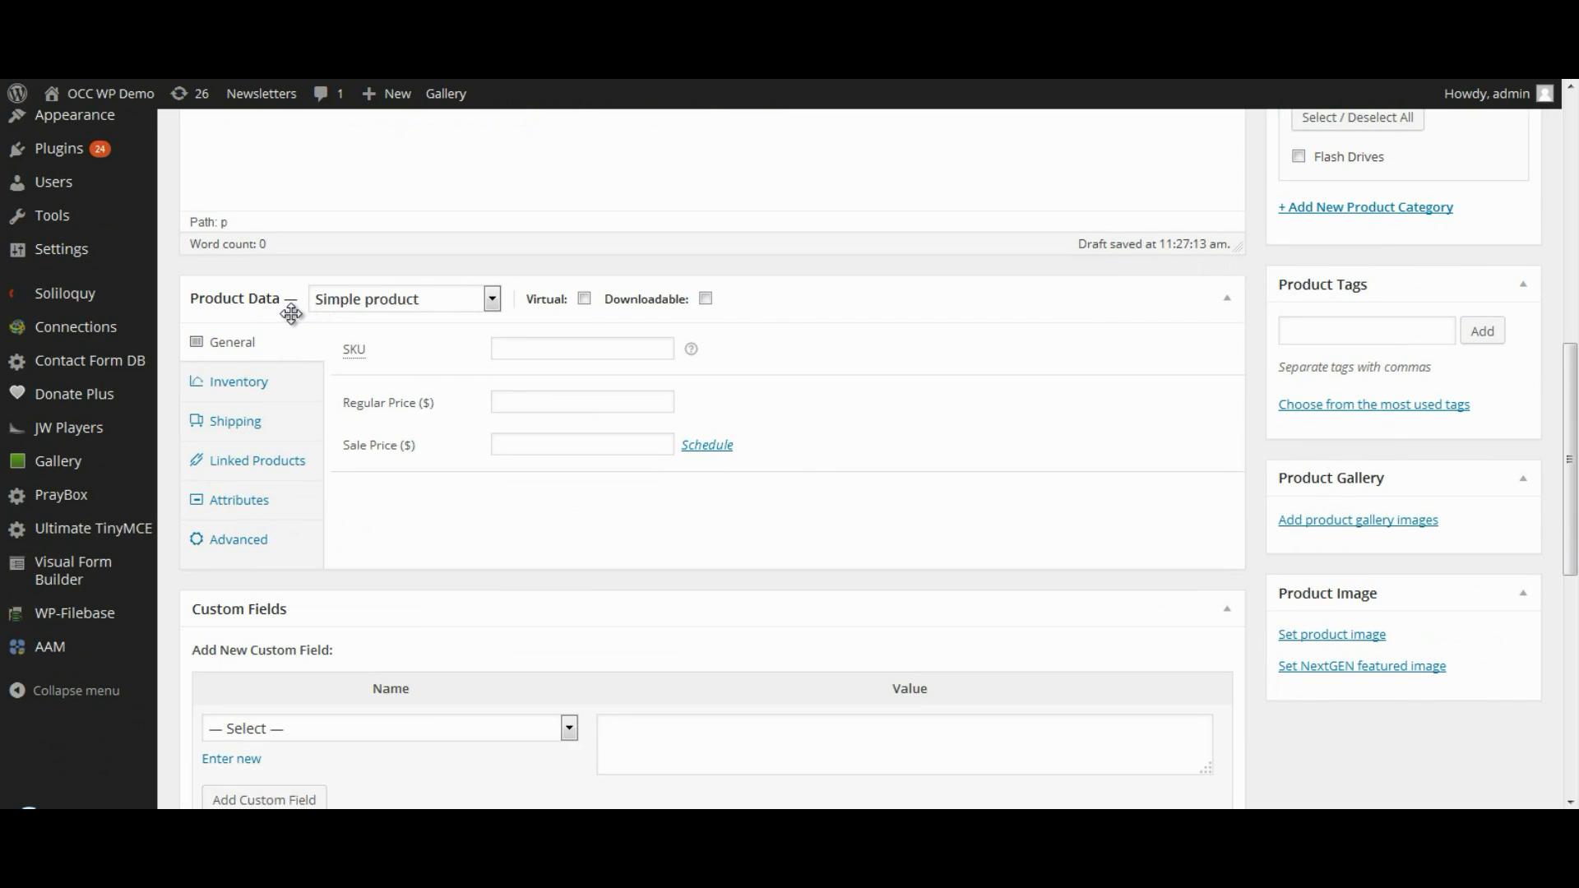
left_click(413, 313)
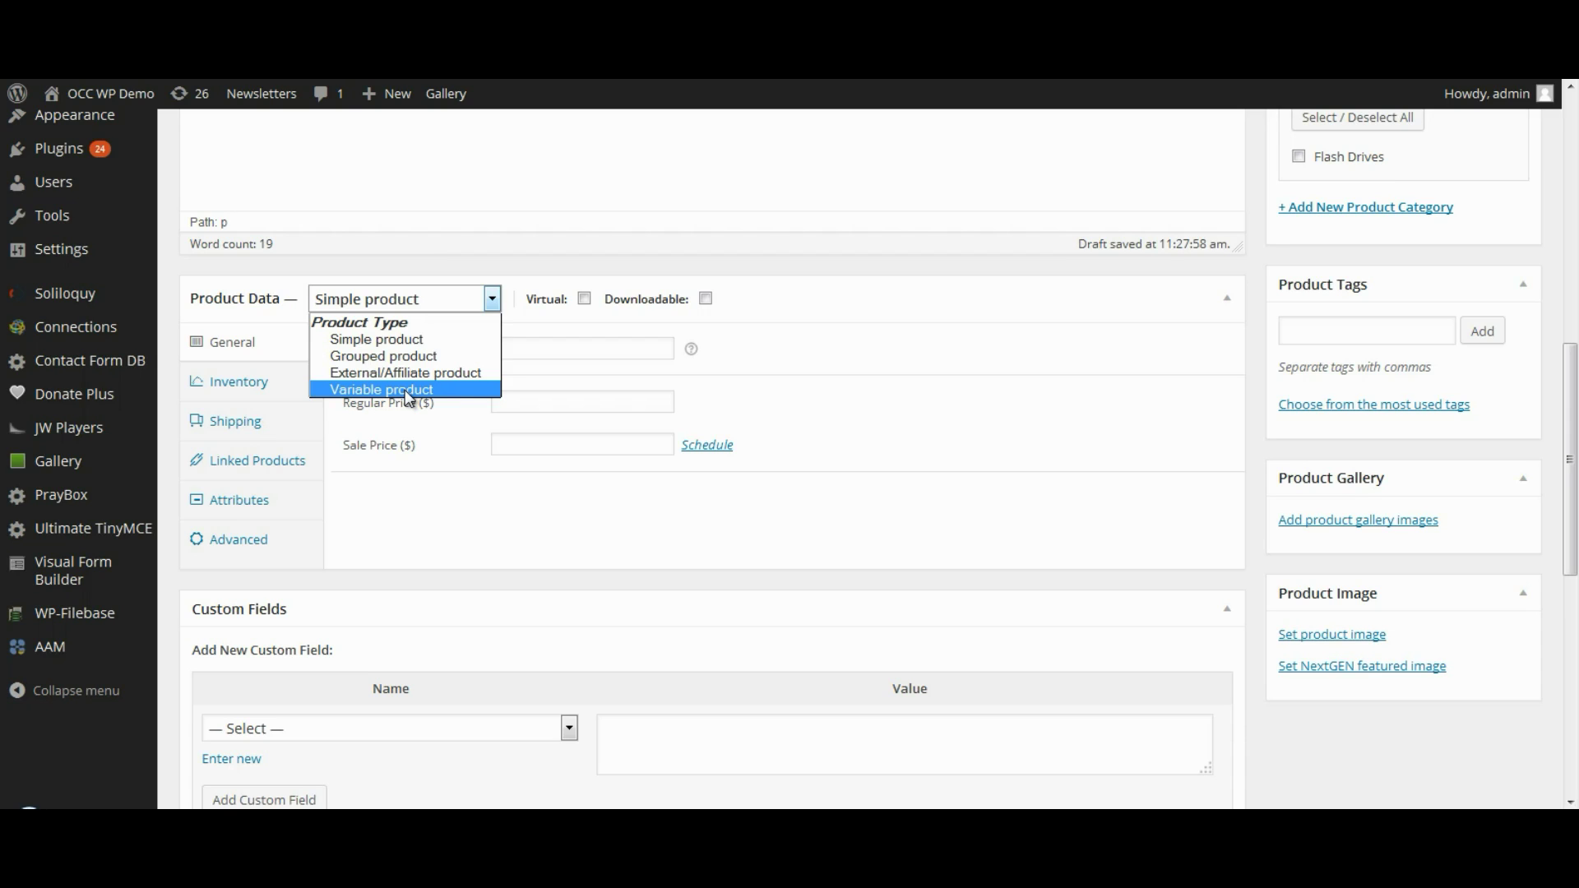
left_click(392, 337)
- Enter SKU 123-456 and correct the regular price from 14.9 to 29.95
left_click(558, 345)
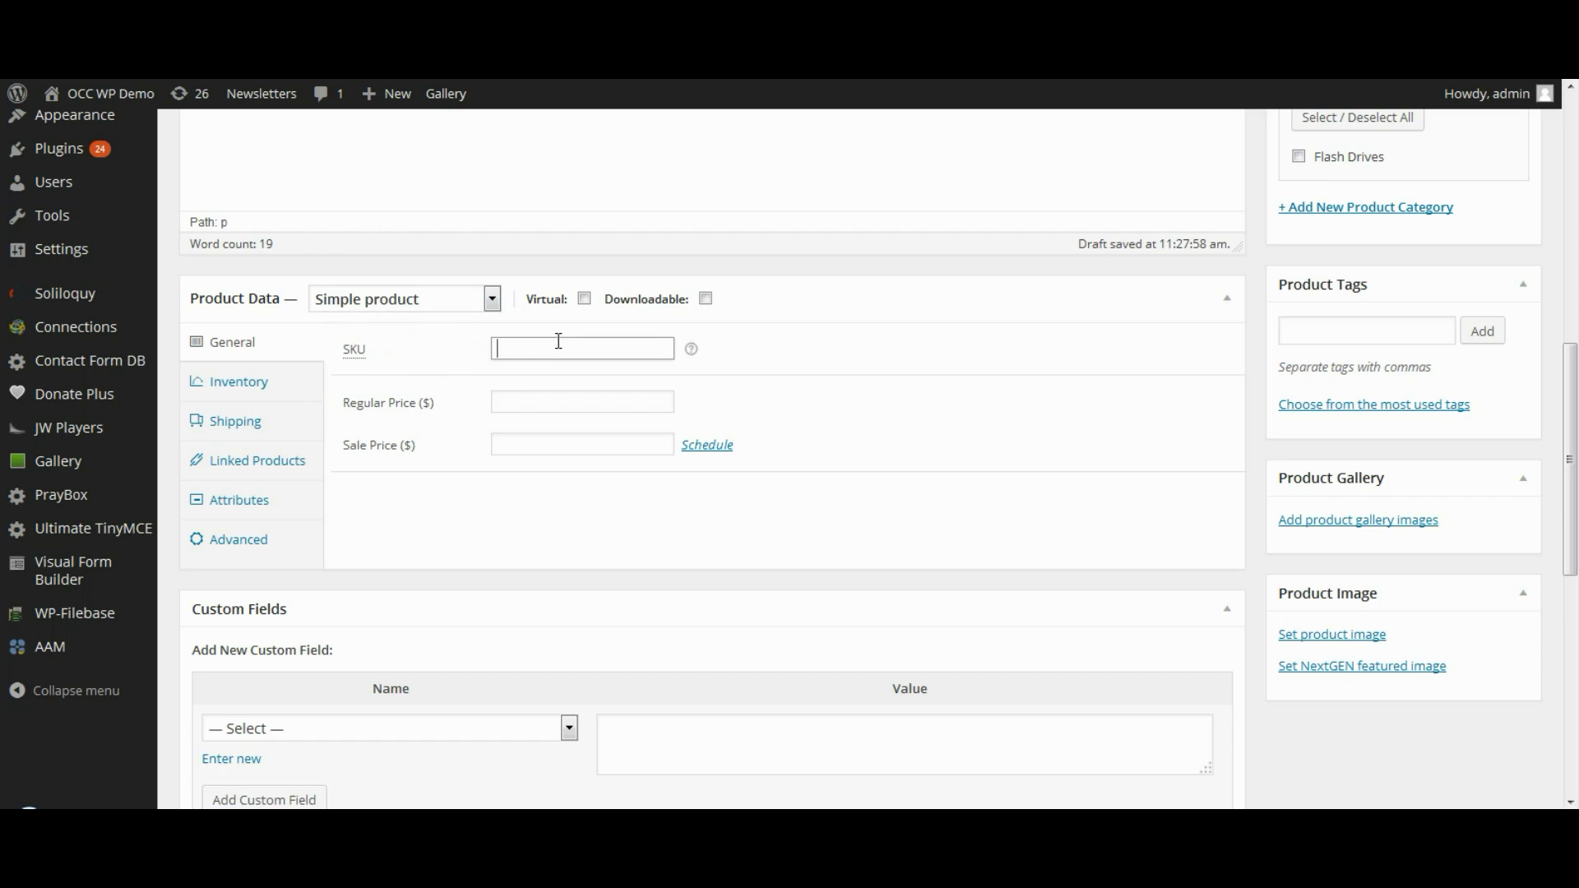
type("123")
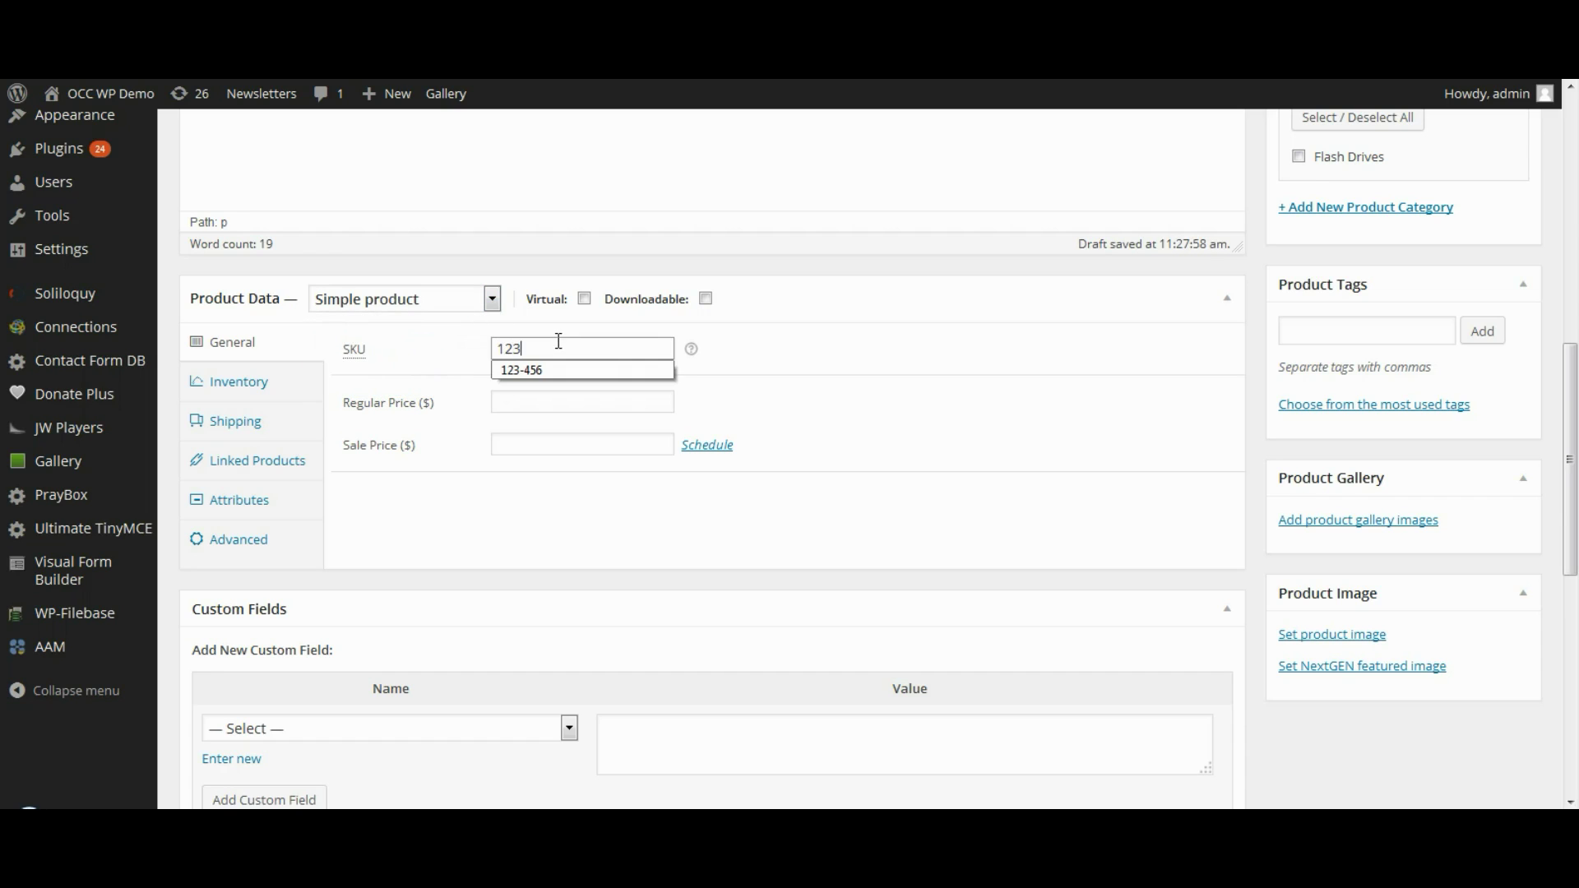
type("-456")
left_click(536, 404)
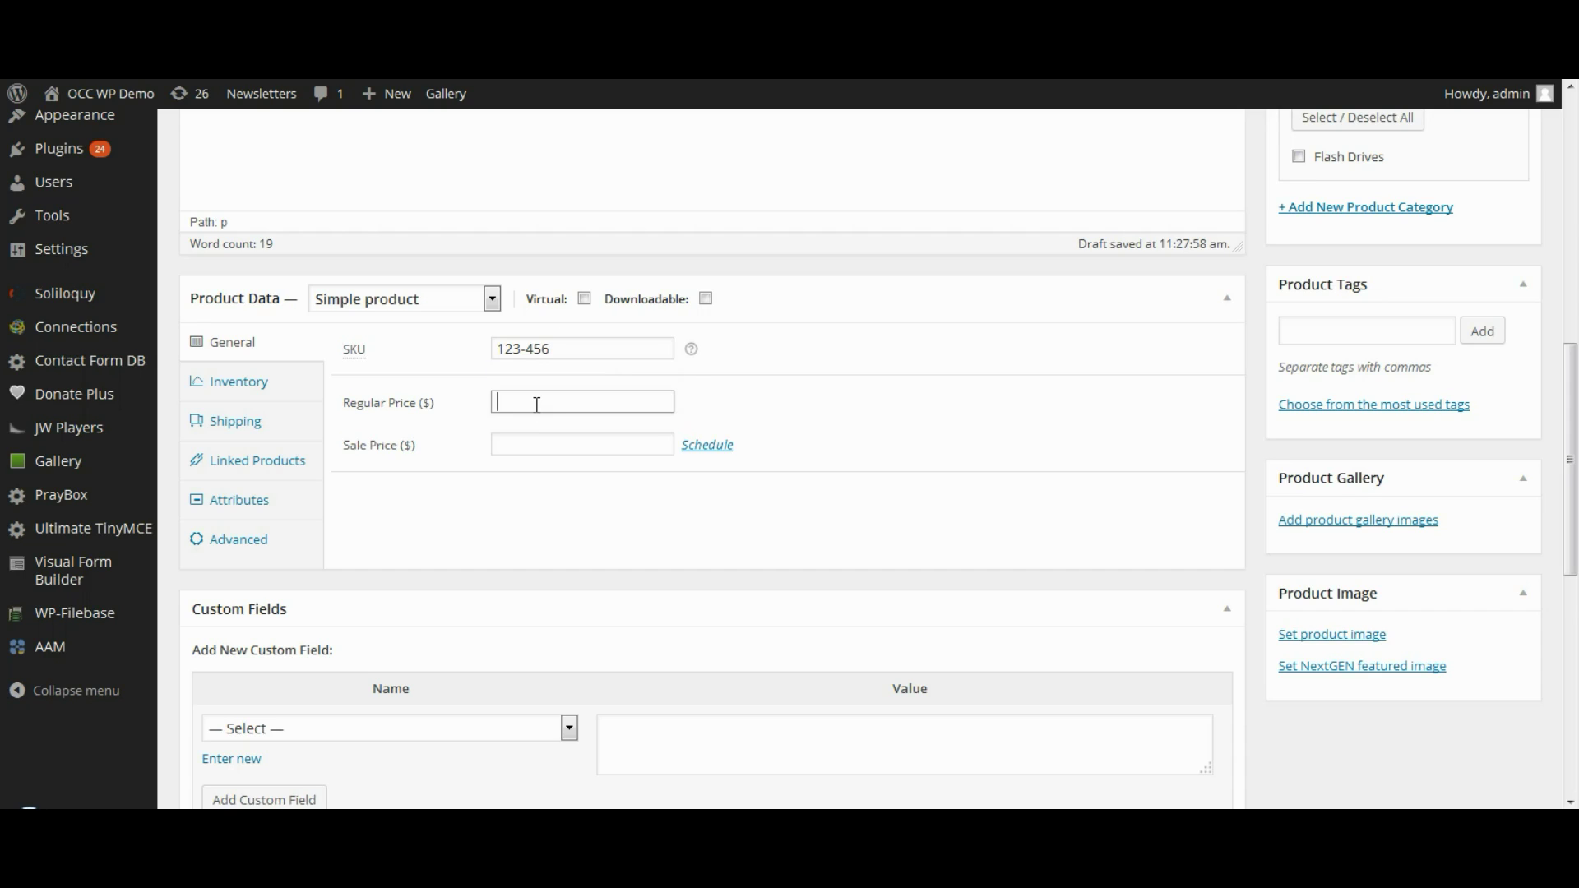
type("29.95")
- Try a scheduled 24.95 sale price, then delete it and cancel the schedule
key("Tab")
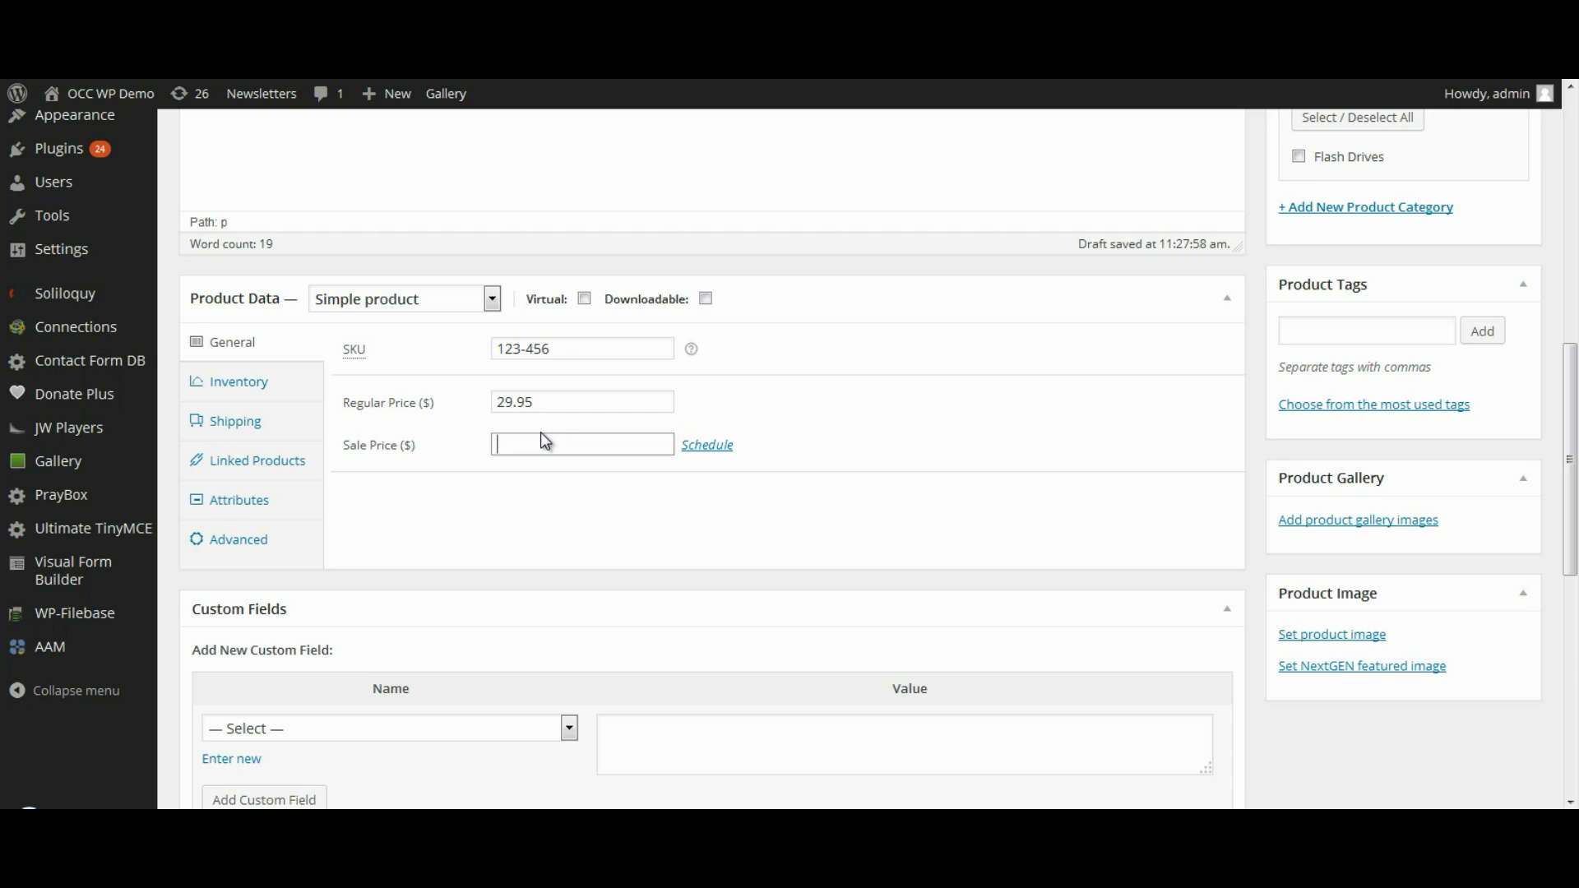
type("24.95")
left_click(722, 448)
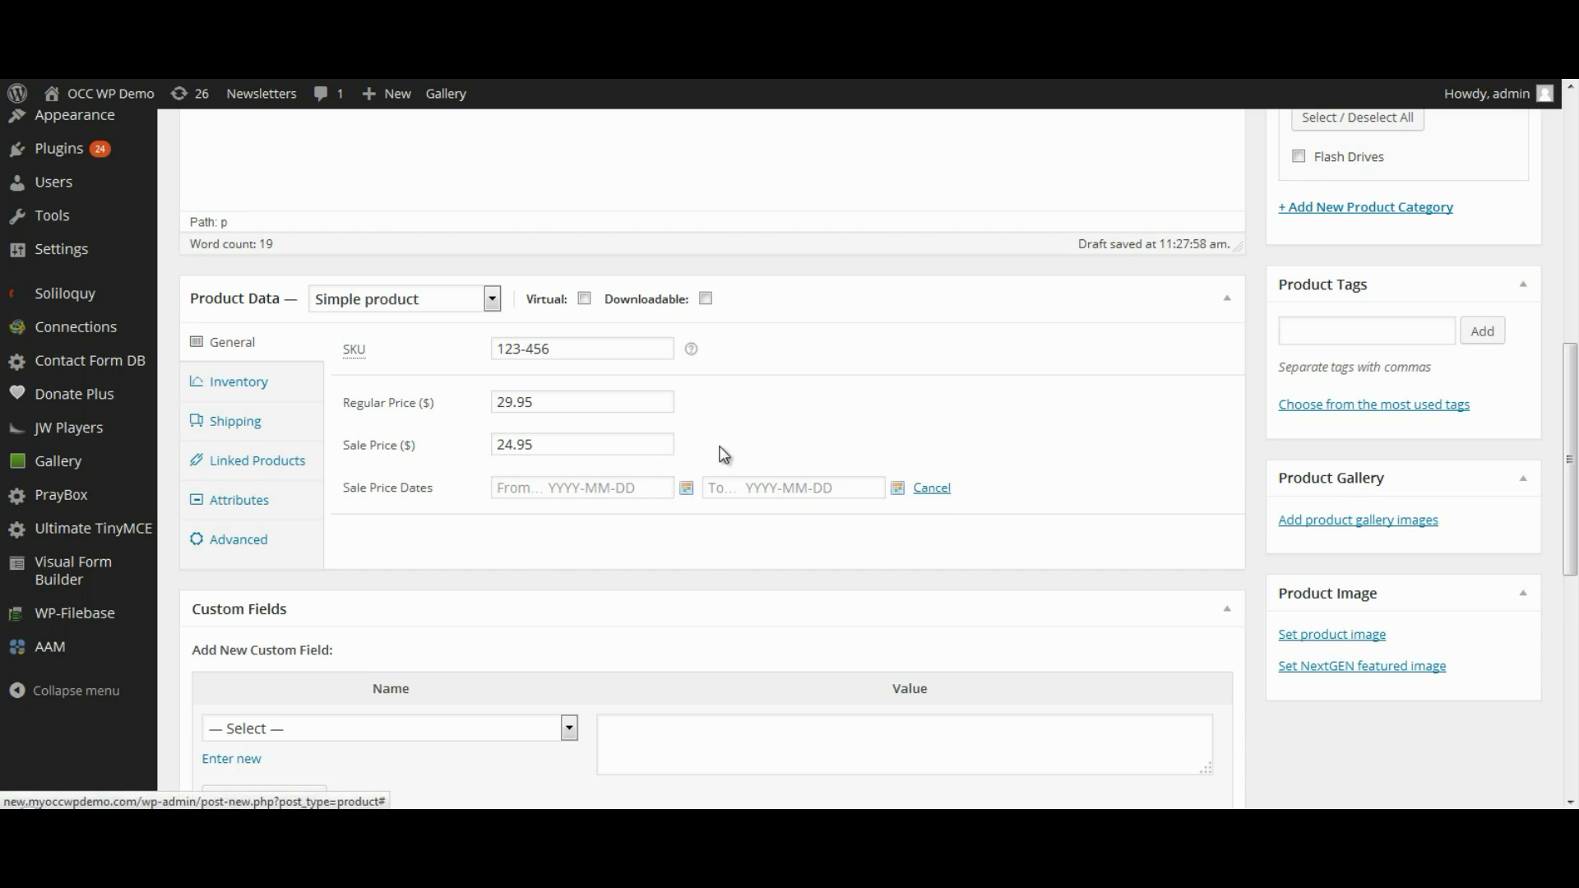
left_click(644, 490)
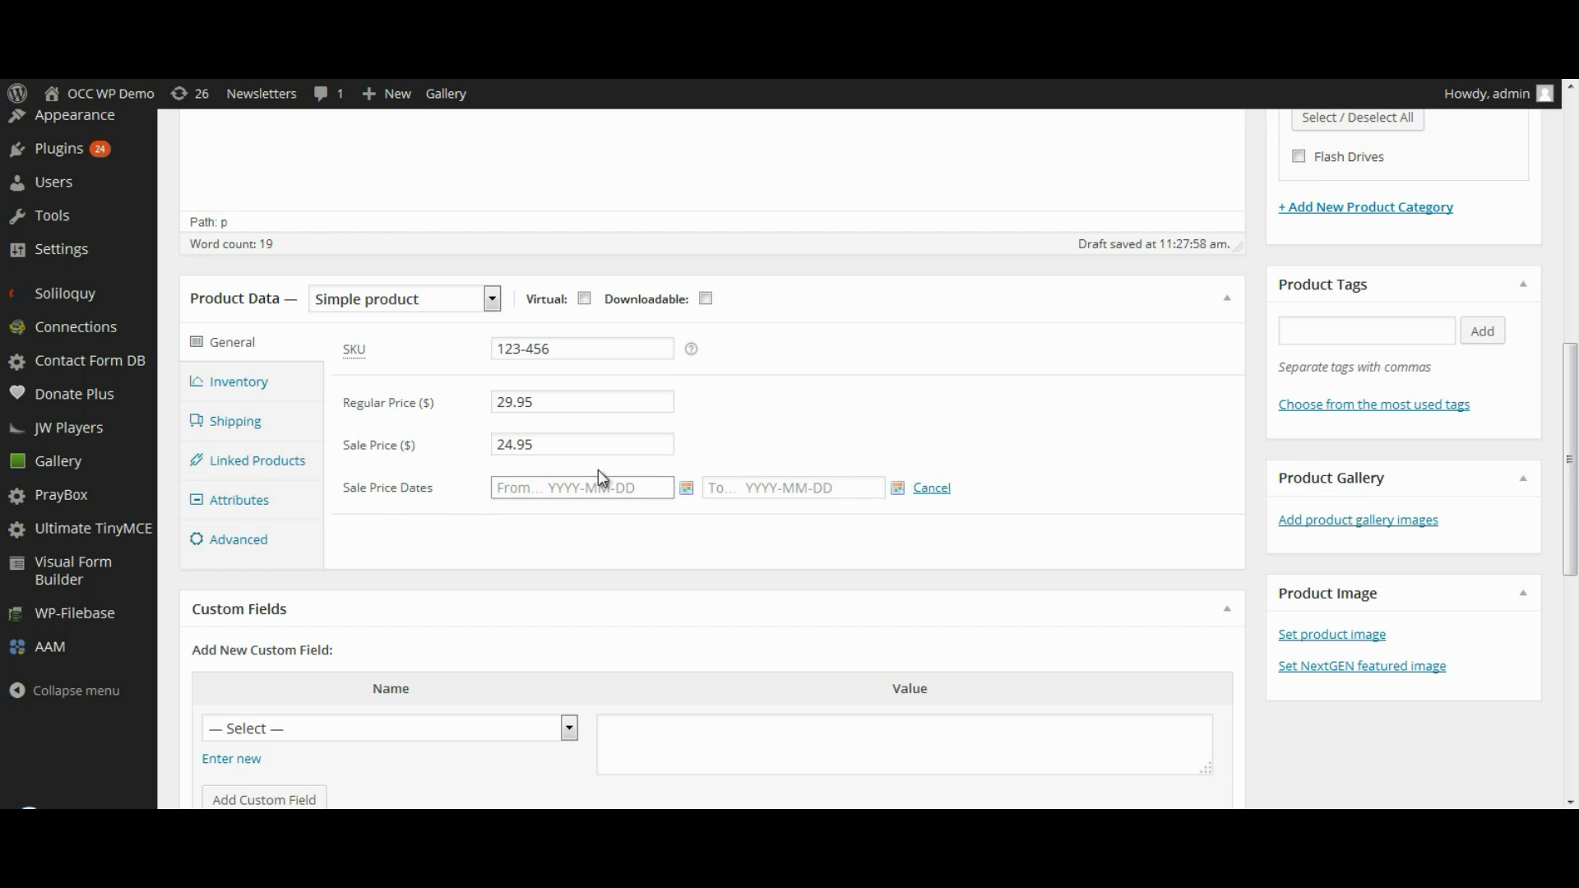
left_click(426, 441)
key("ctrl+a")
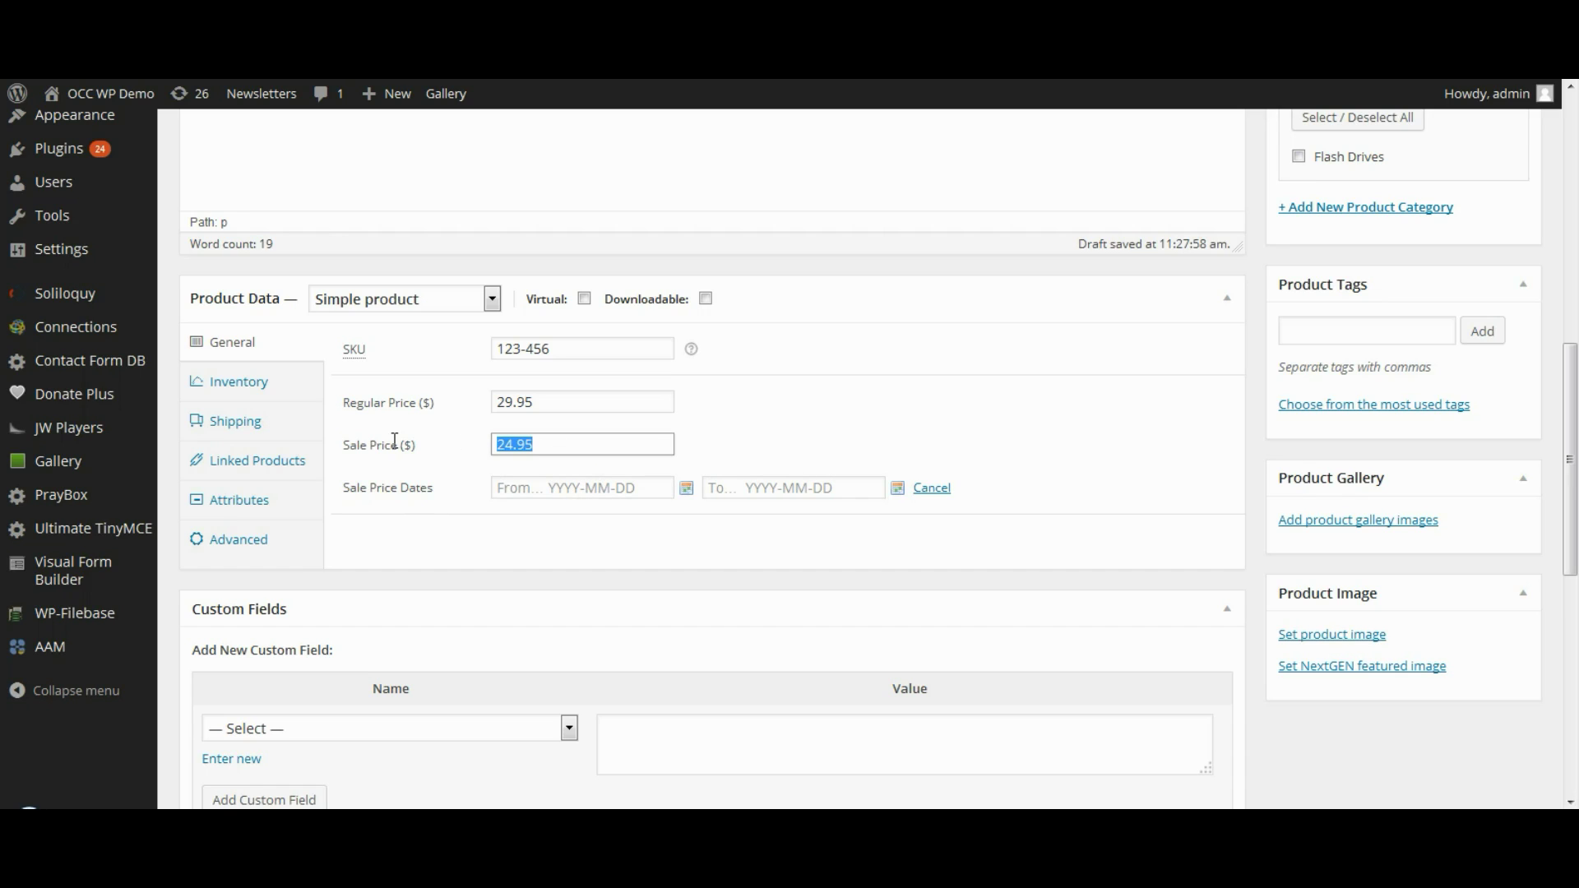
key("BackSpace")
left_click(932, 489)
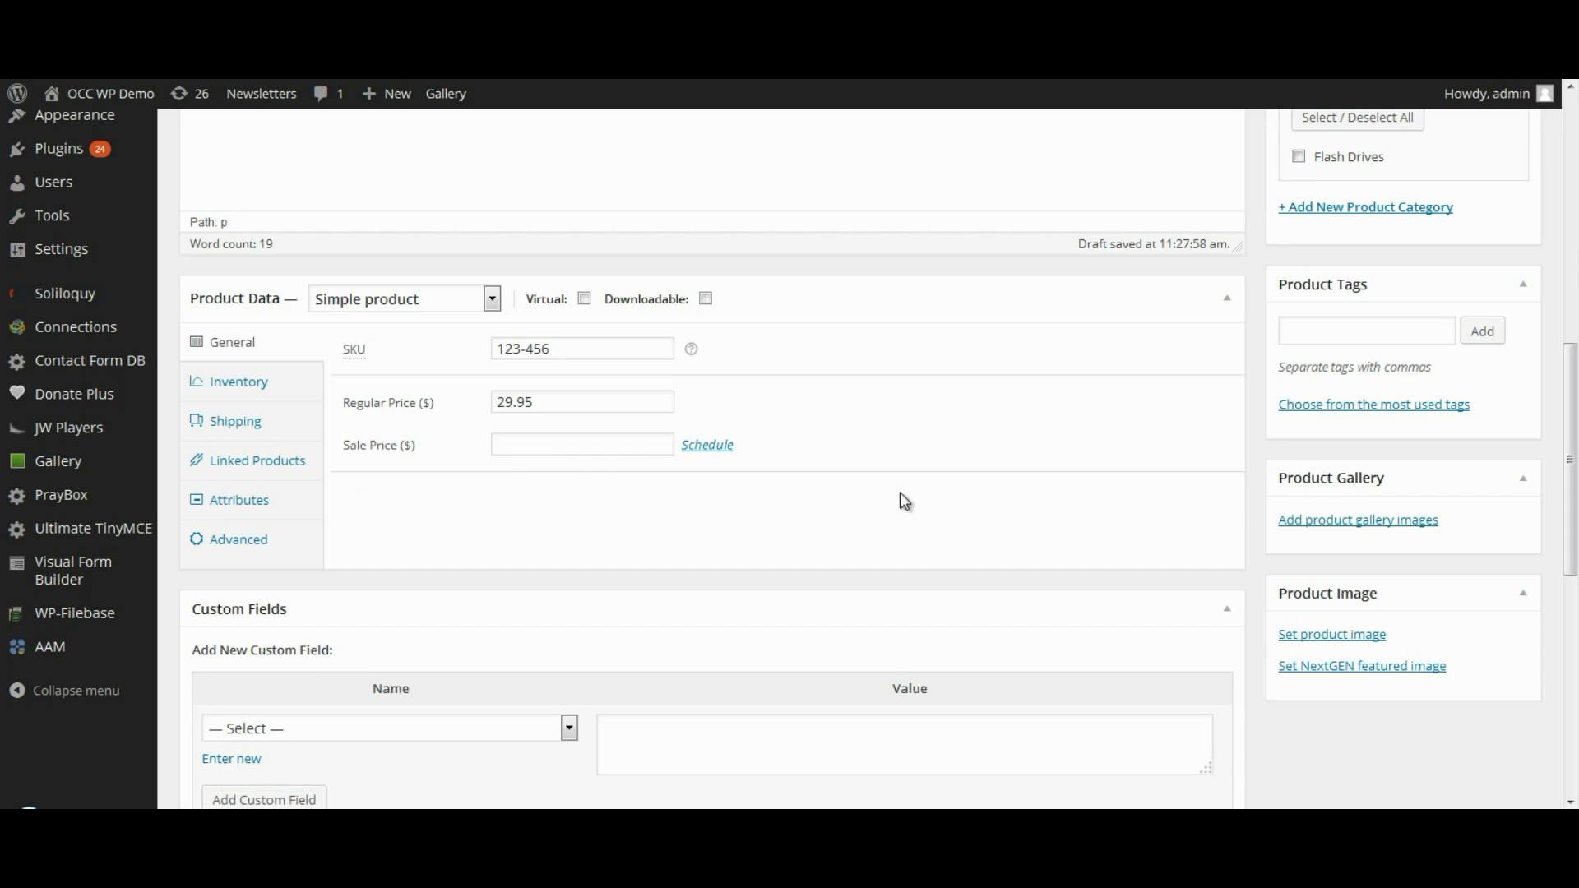
- Enable stock management in Inventory with a stock quantity of 10
left_click(216, 390)
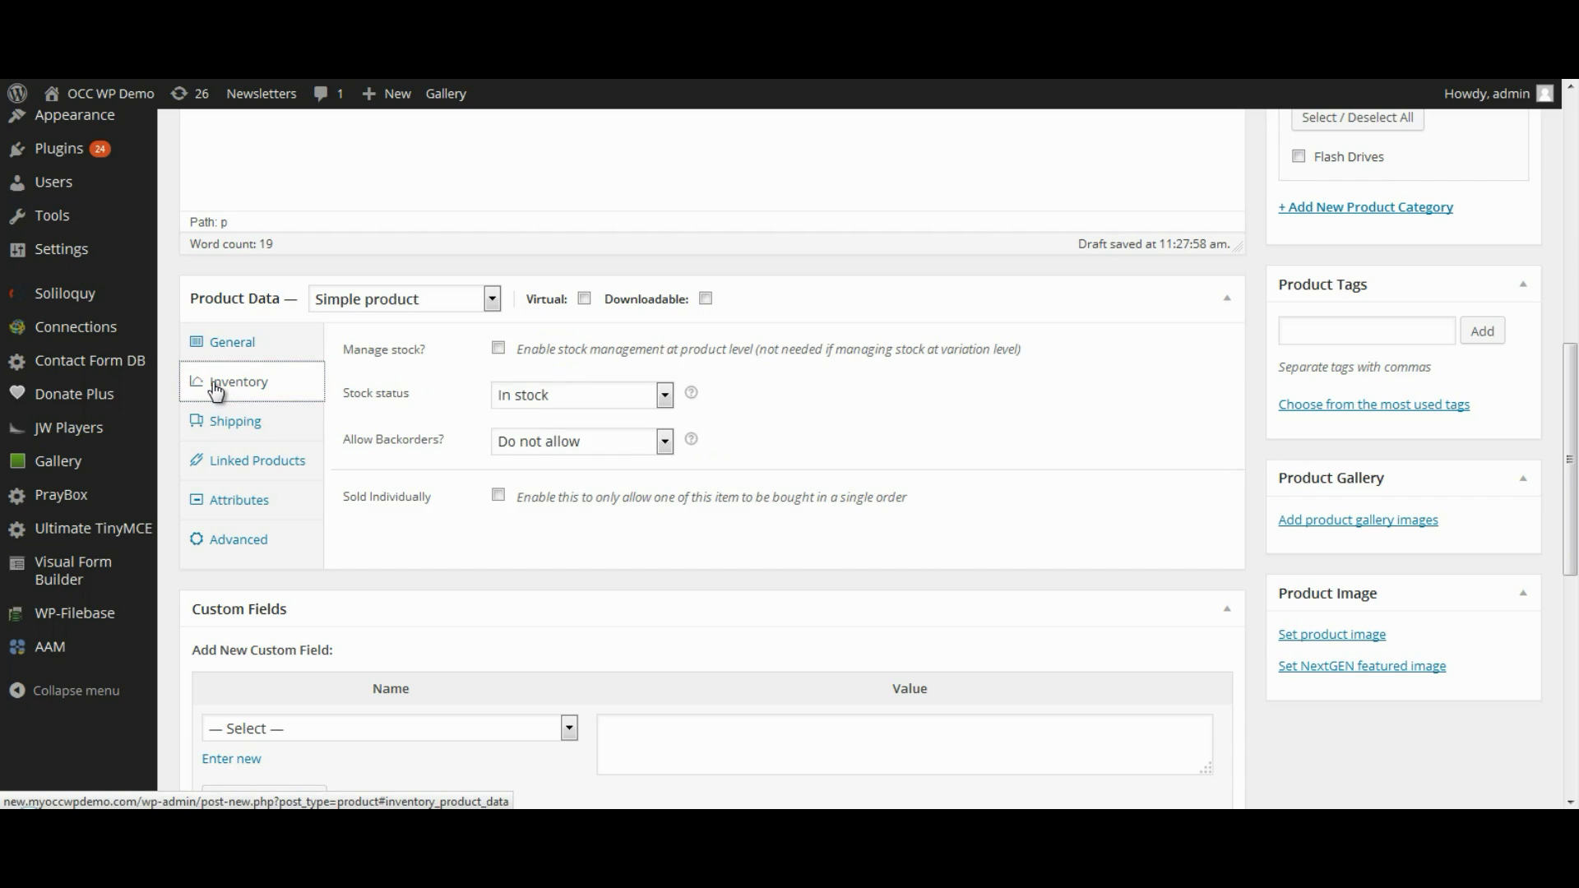
left_click(498, 349)
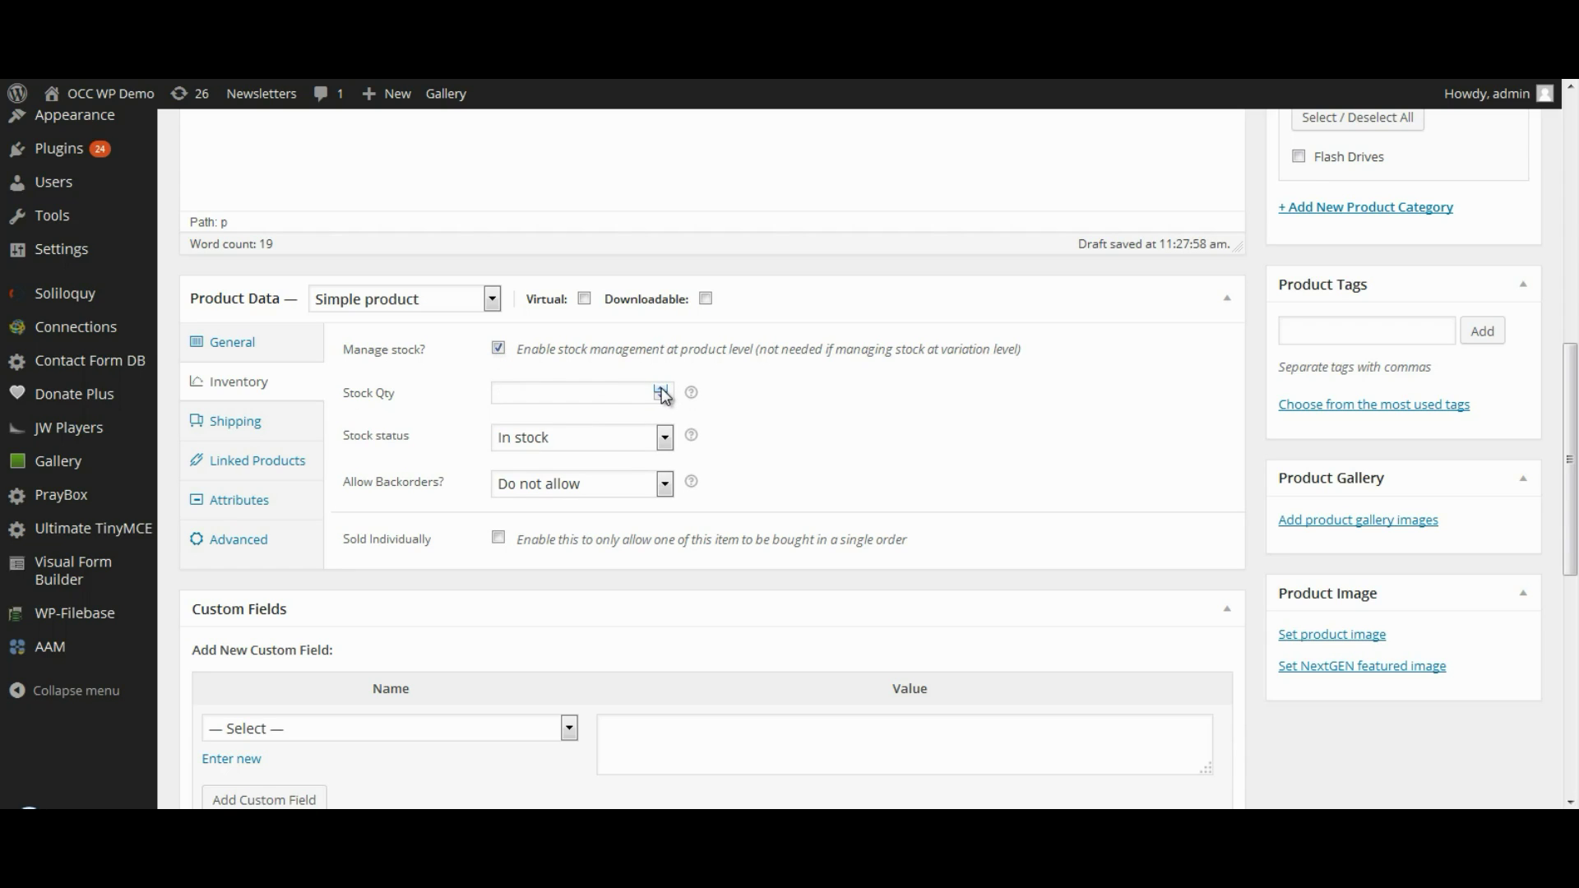
left_click(533, 398)
type("10")
- Keep status In stock, allow backorders with customer notification, and limit purchases to one per order
left_click(562, 437)
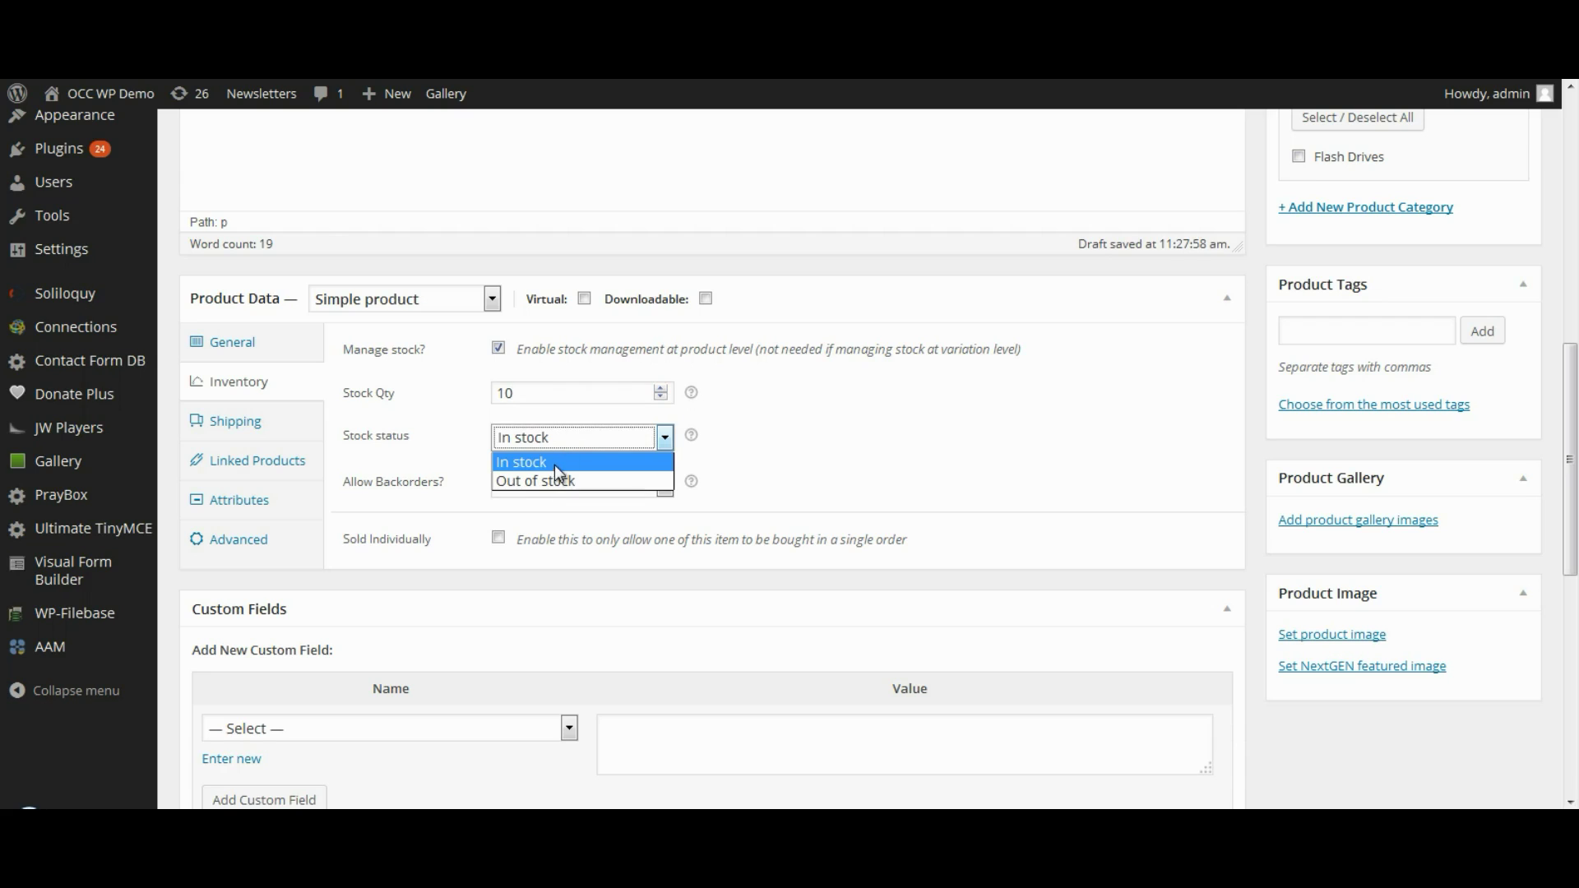
left_click(554, 460)
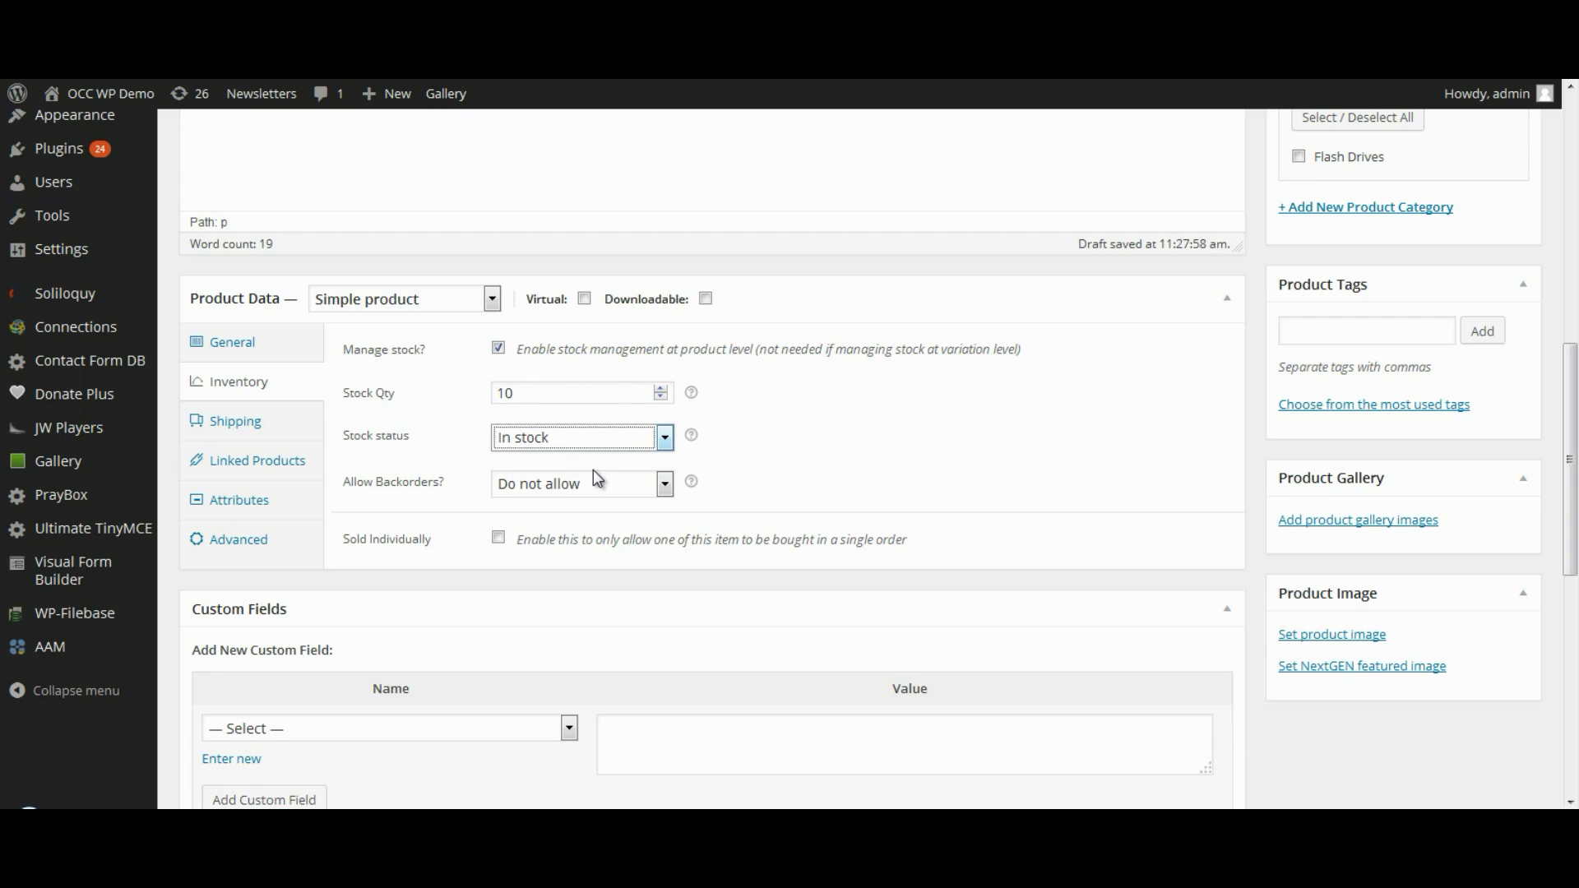
left_click(543, 490)
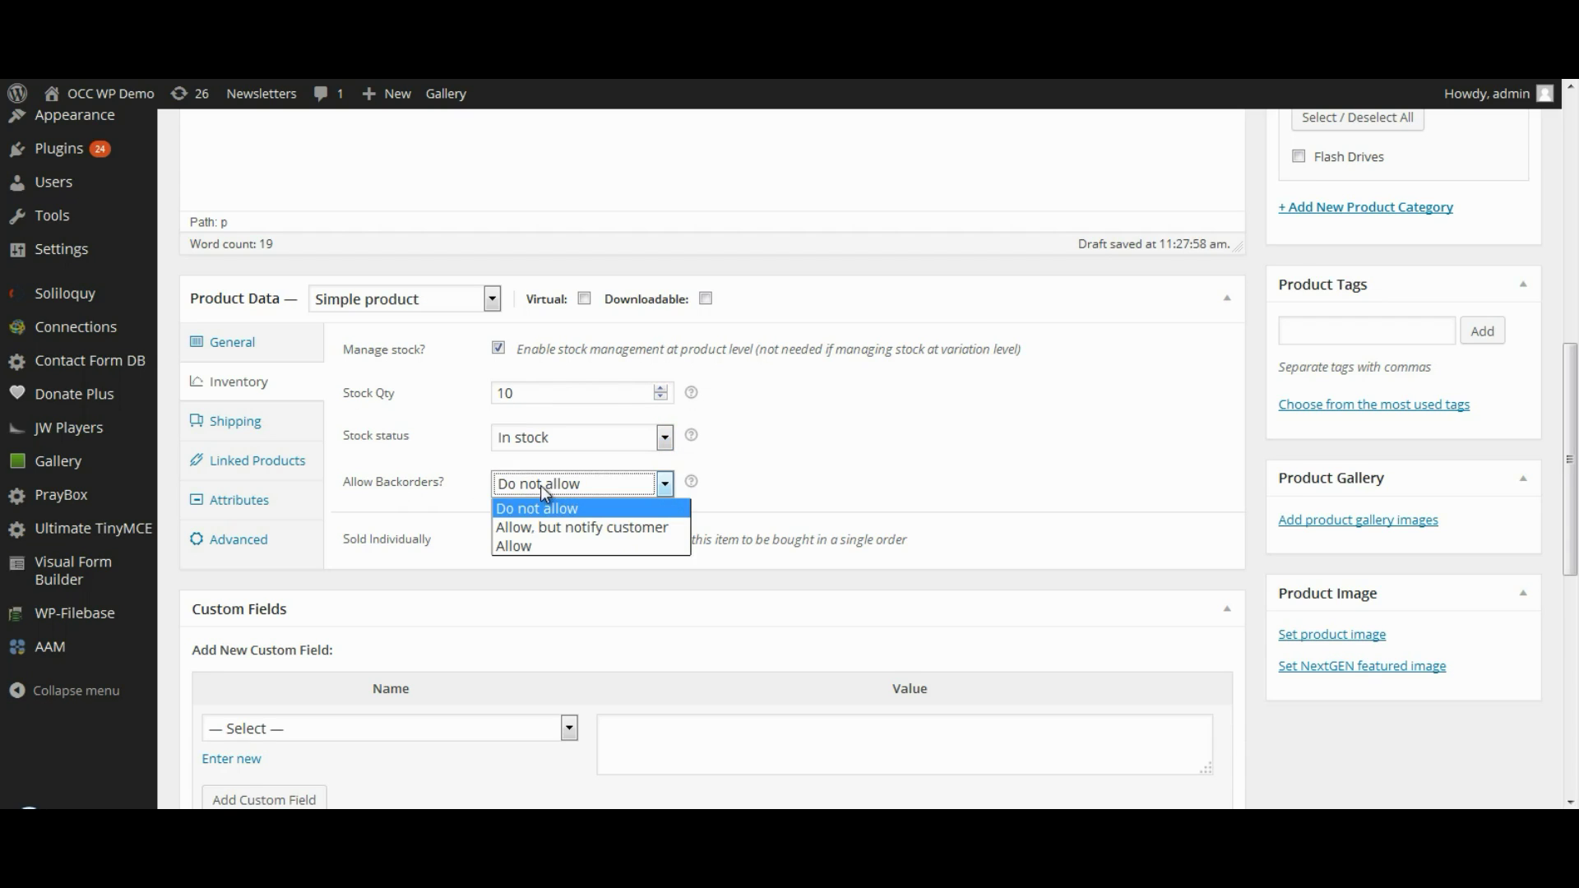
left_click(559, 527)
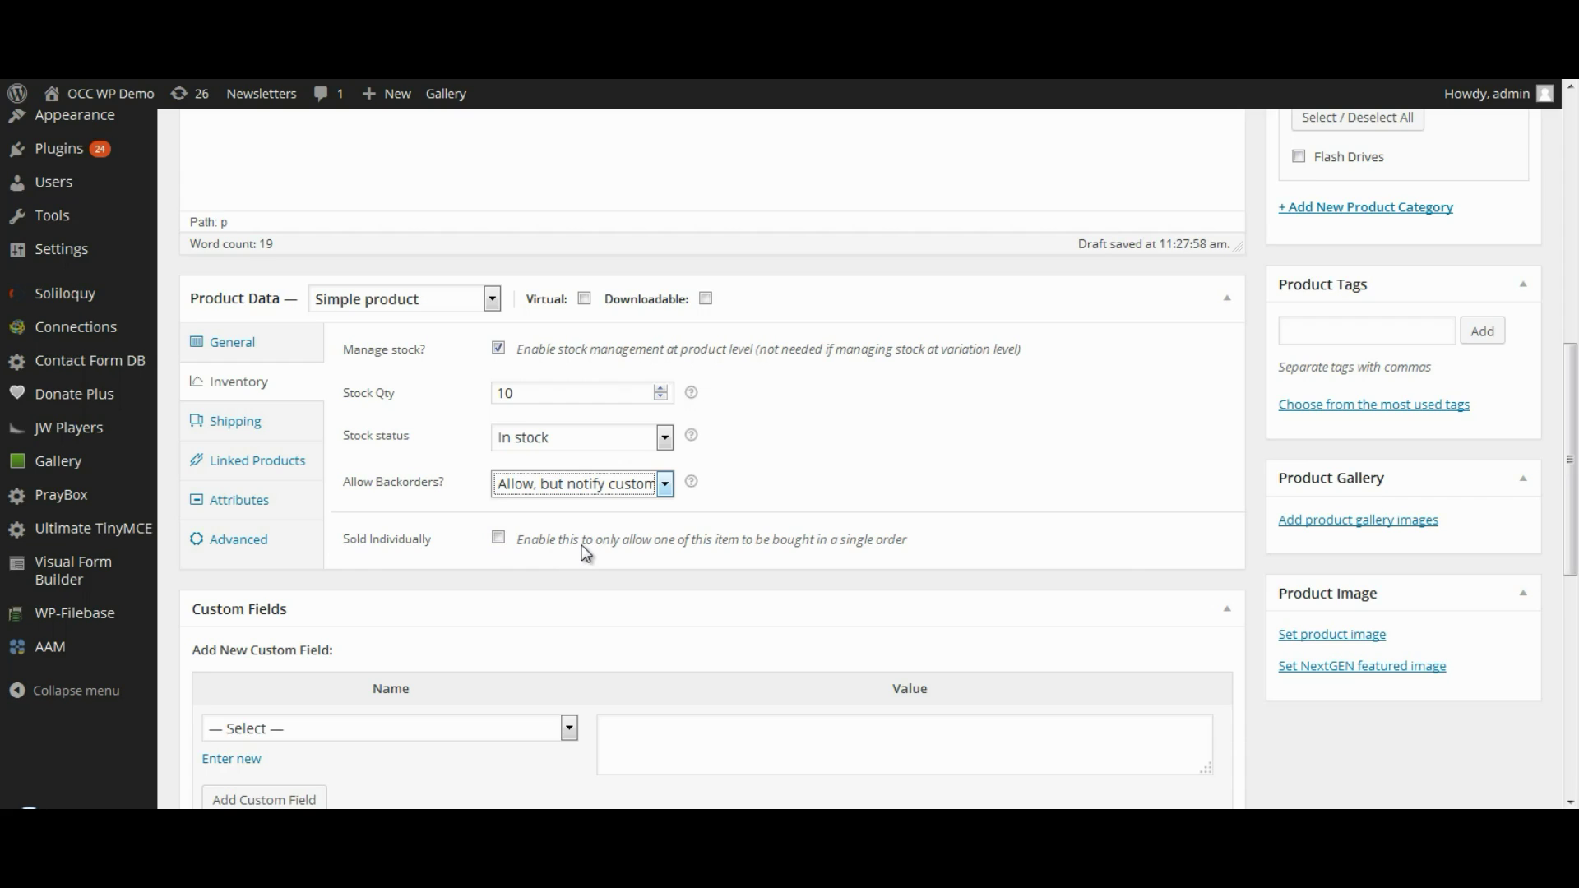
left_click(498, 539)
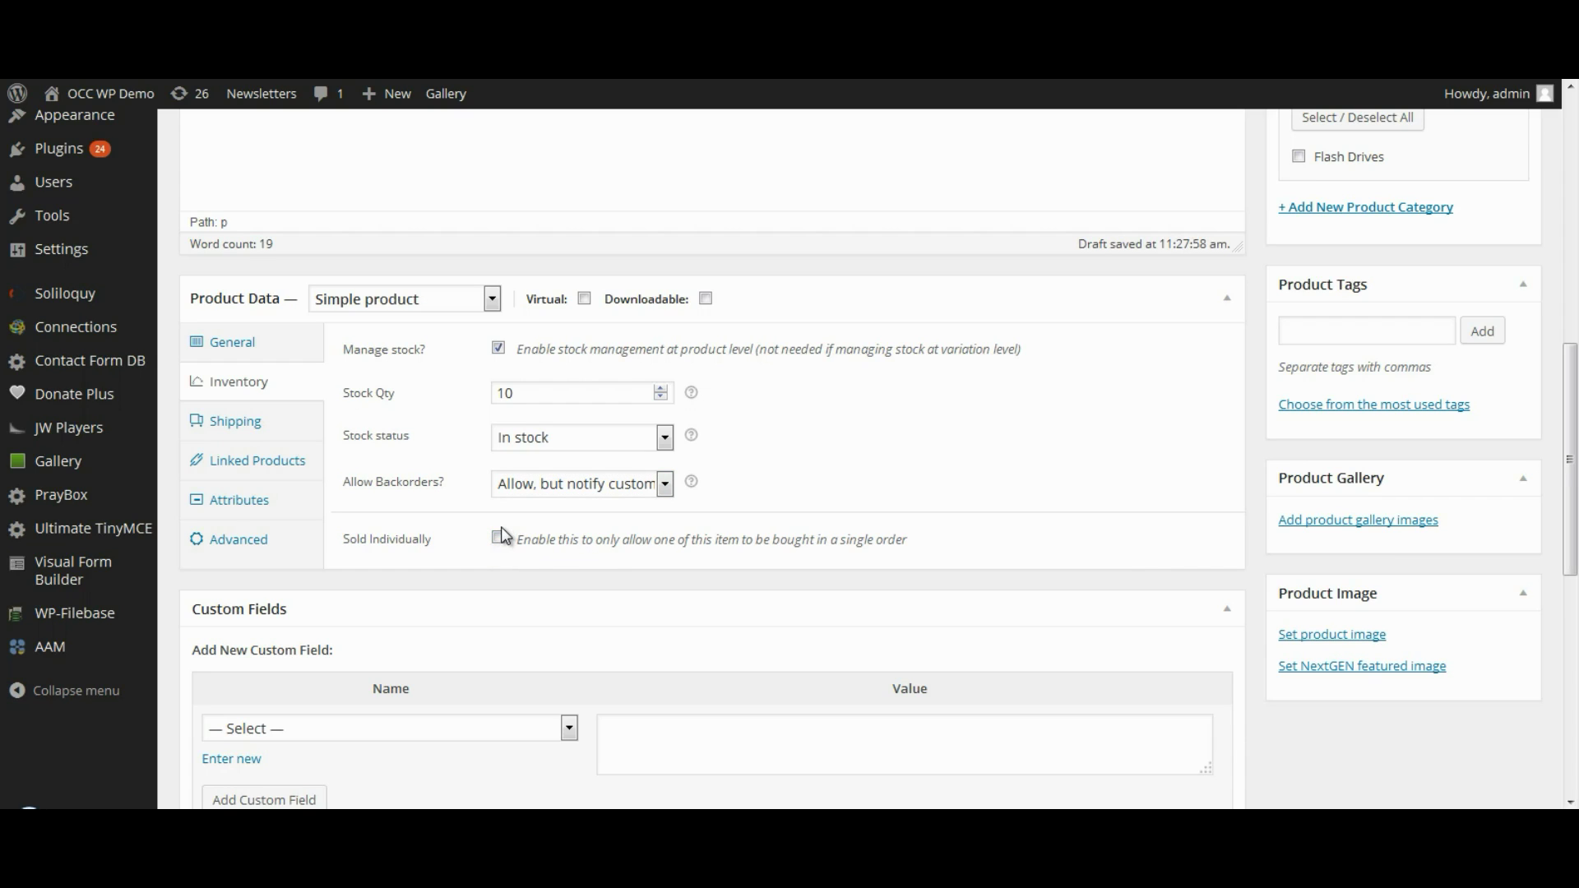
- Set the shipping weight to 1 lb and assign the Flash Drives shipping class
left_click(236, 424)
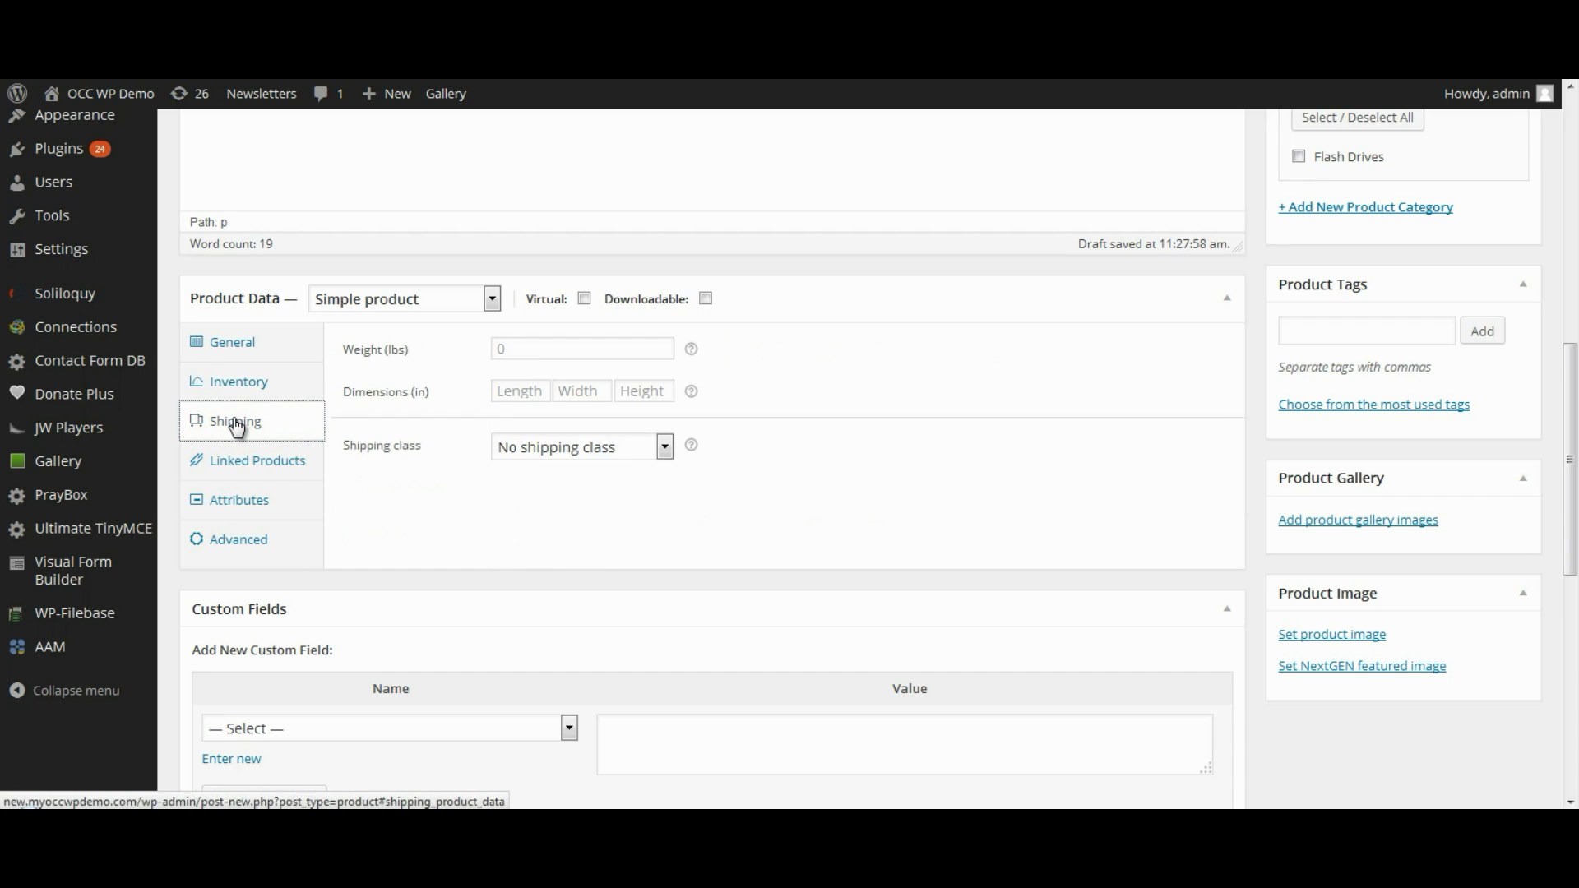
left_click(541, 352)
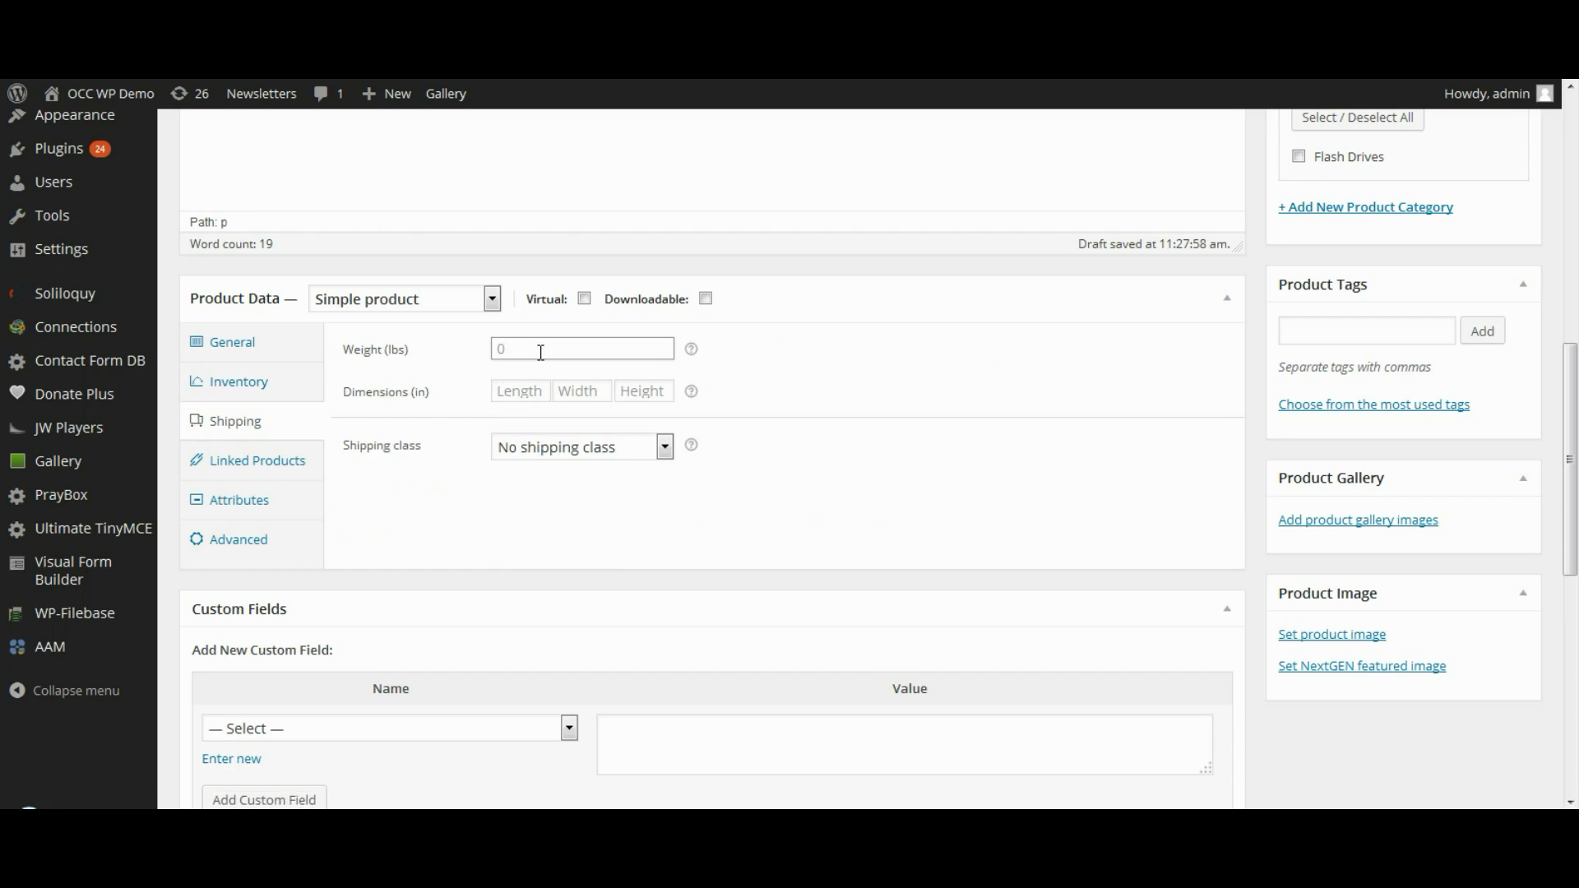
type("1")
key("Tab")
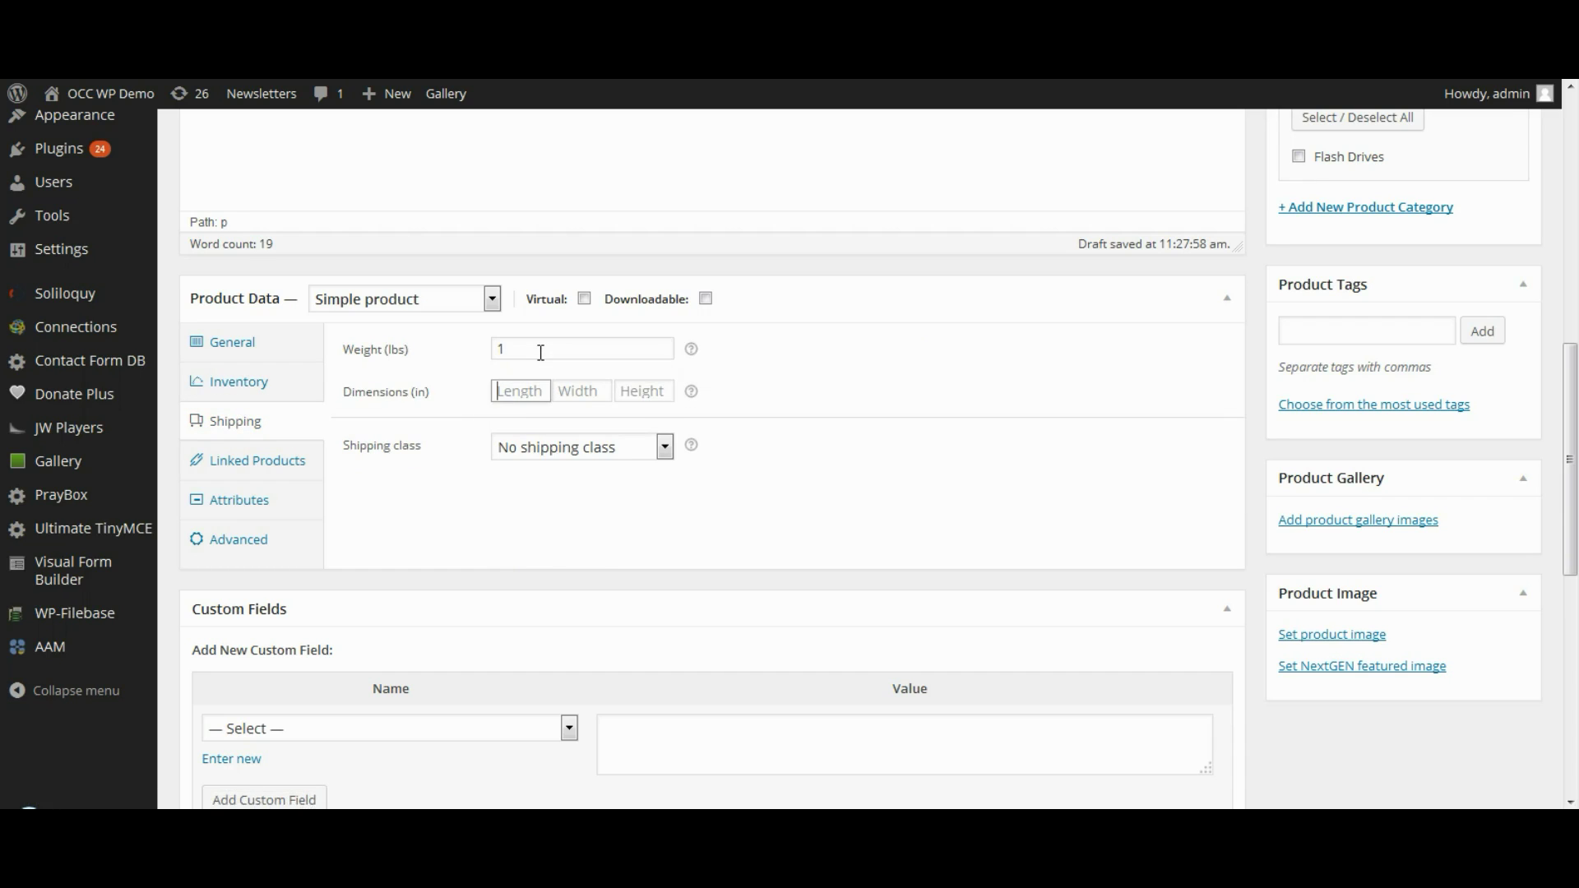
left_click(574, 452)
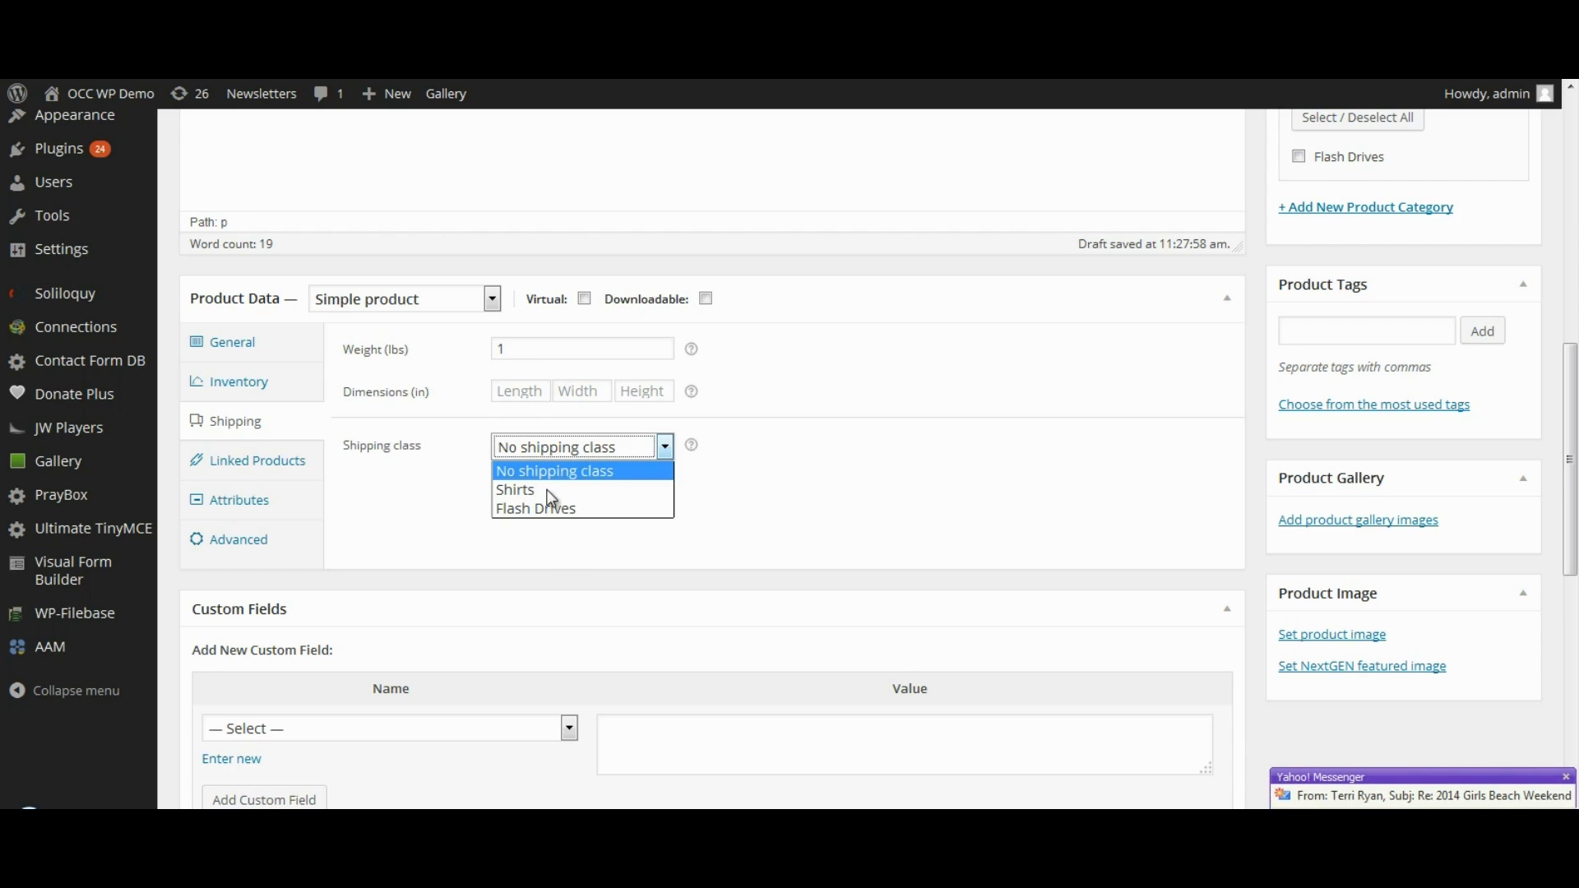
left_click(547, 513)
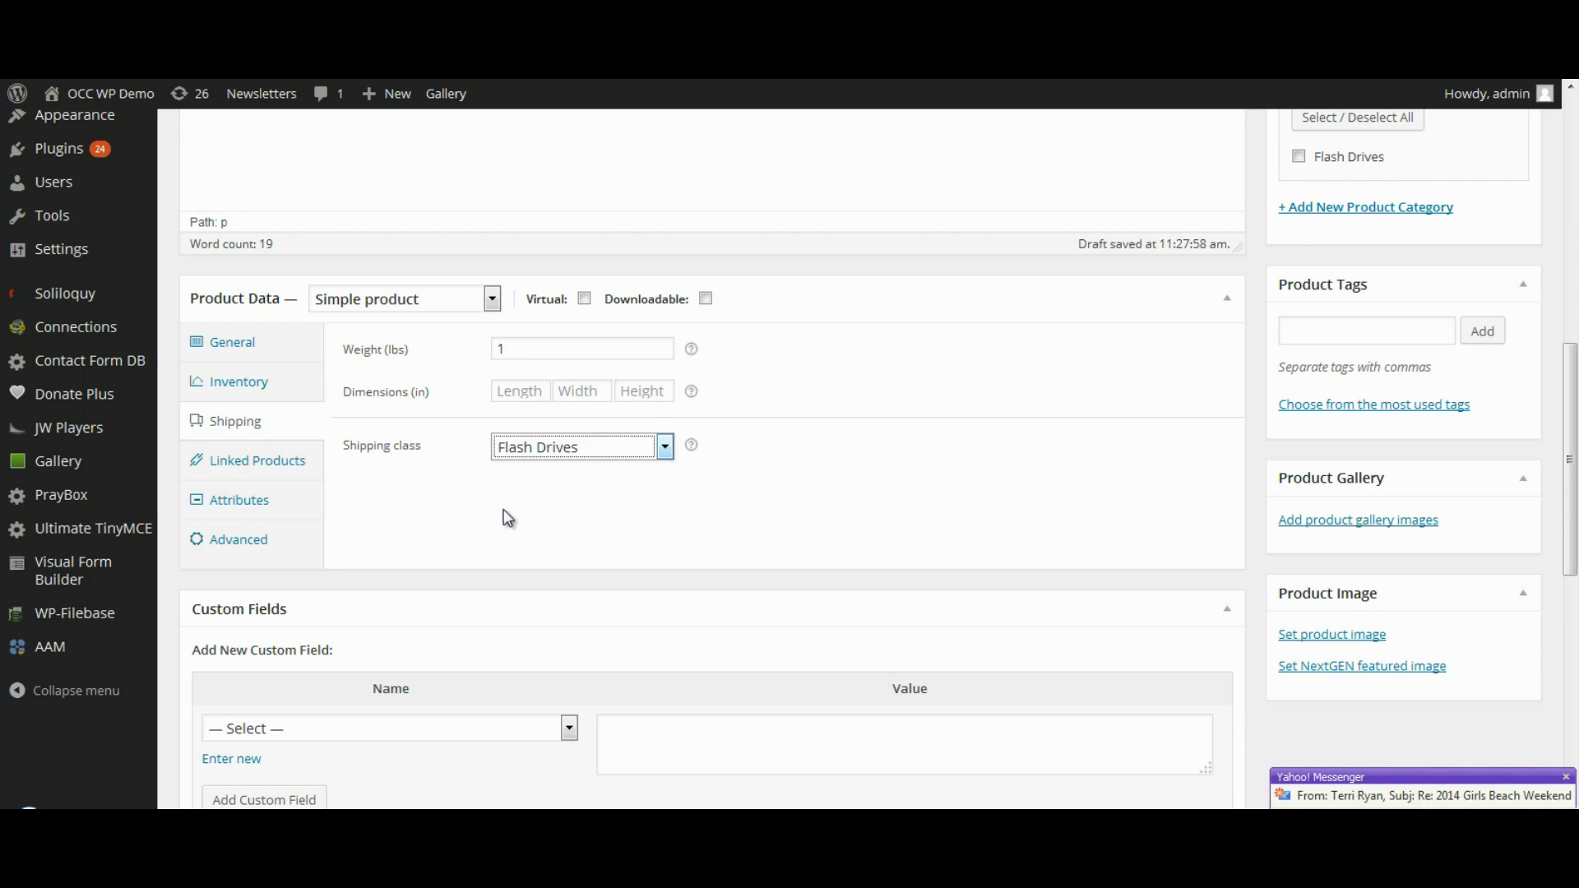
left_click(238, 467)
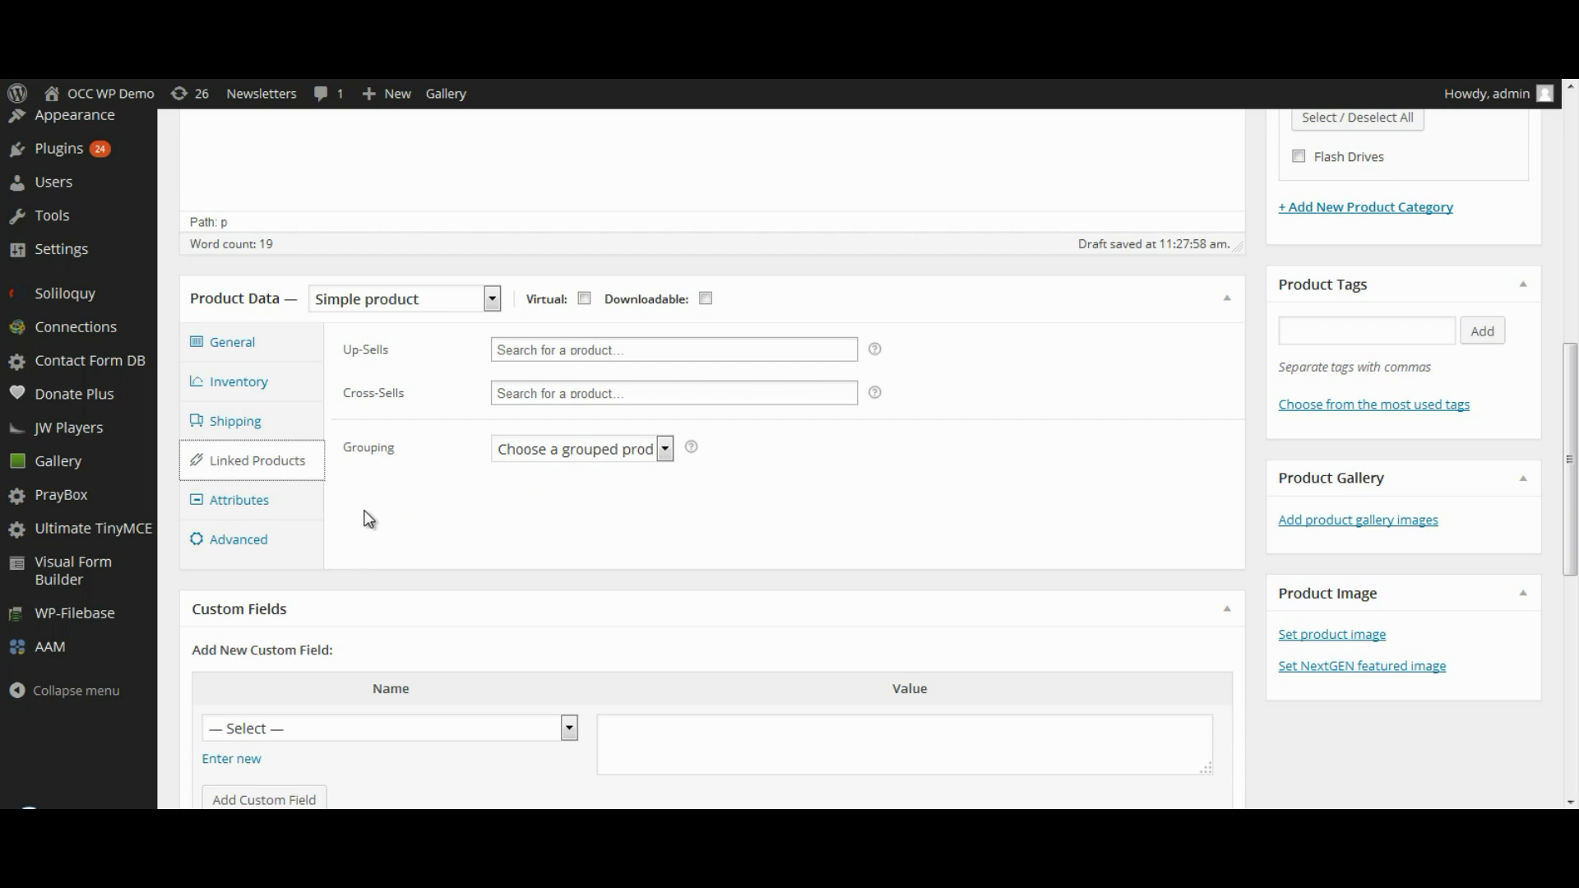
- Tick Enable reviews in the product's Advanced settings
left_click(239, 542)
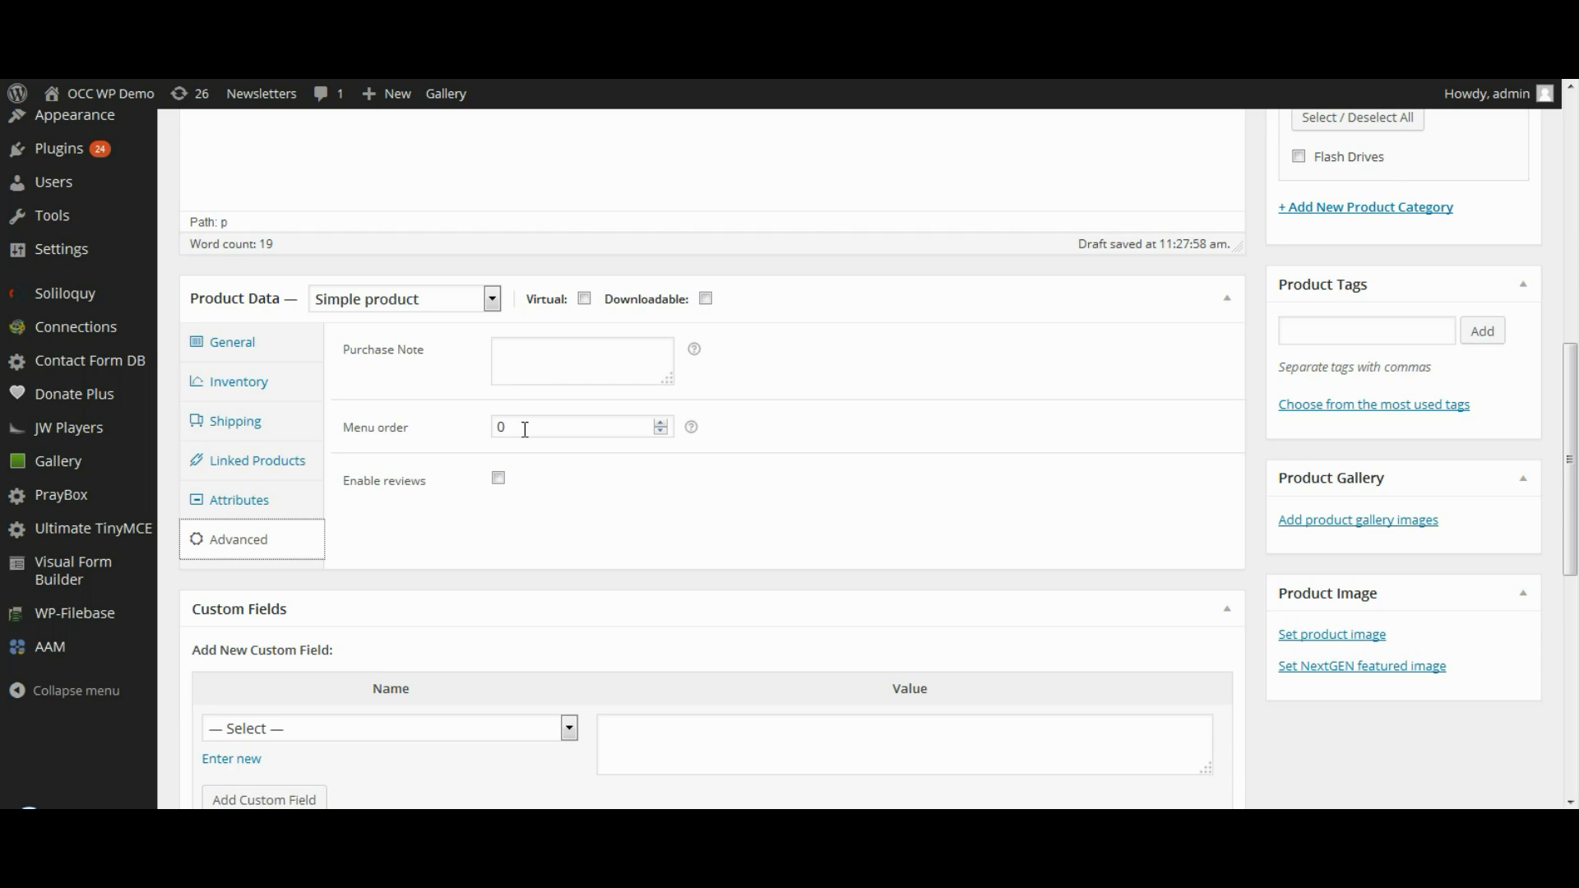
left_click(497, 480)
scroll(793, 645, "down", 4)
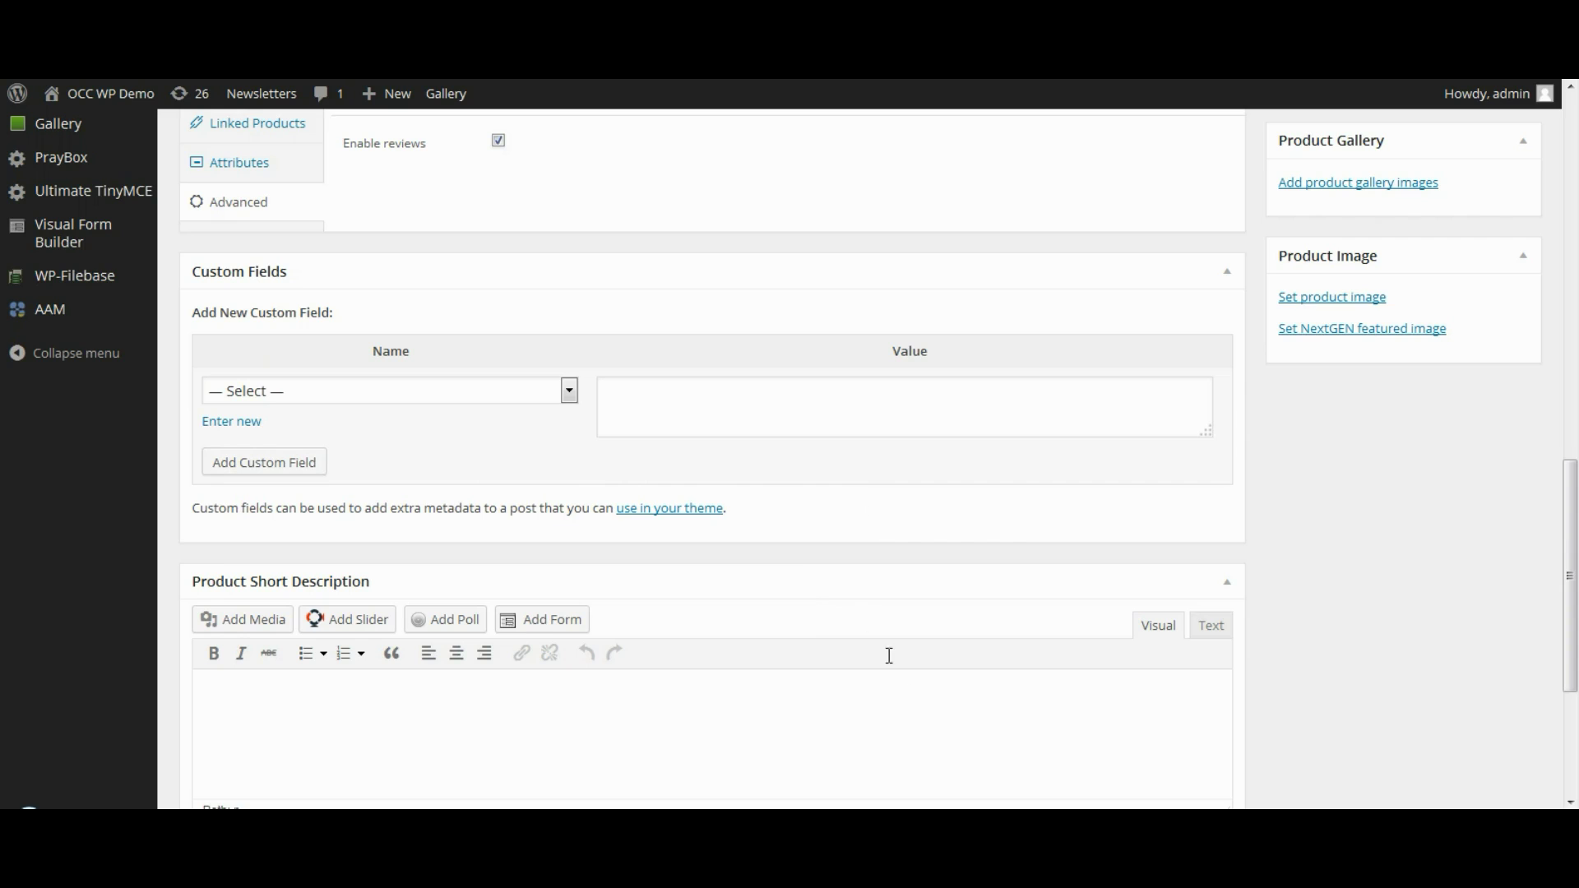
- Set the short description to 'Take all your pictures and files with you with this great 8GB flash drive.'
scroll(851, 703, "down", 3)
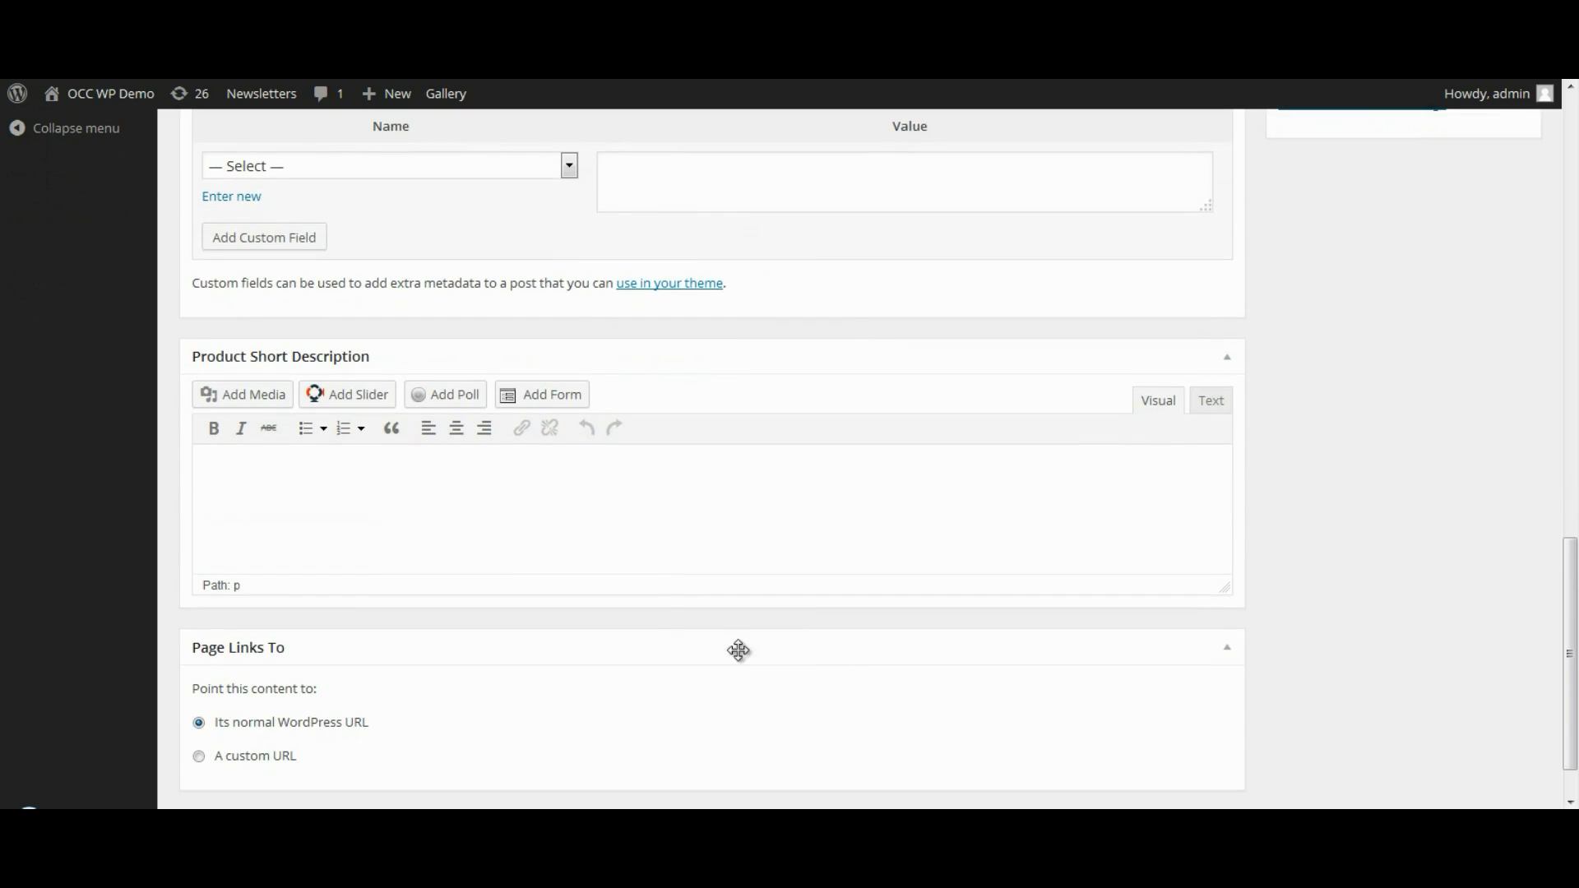
left_click(259, 492)
type("Make life easier with portable storage!  Take all your pictures and files with you with this great 8GB flash drive.")
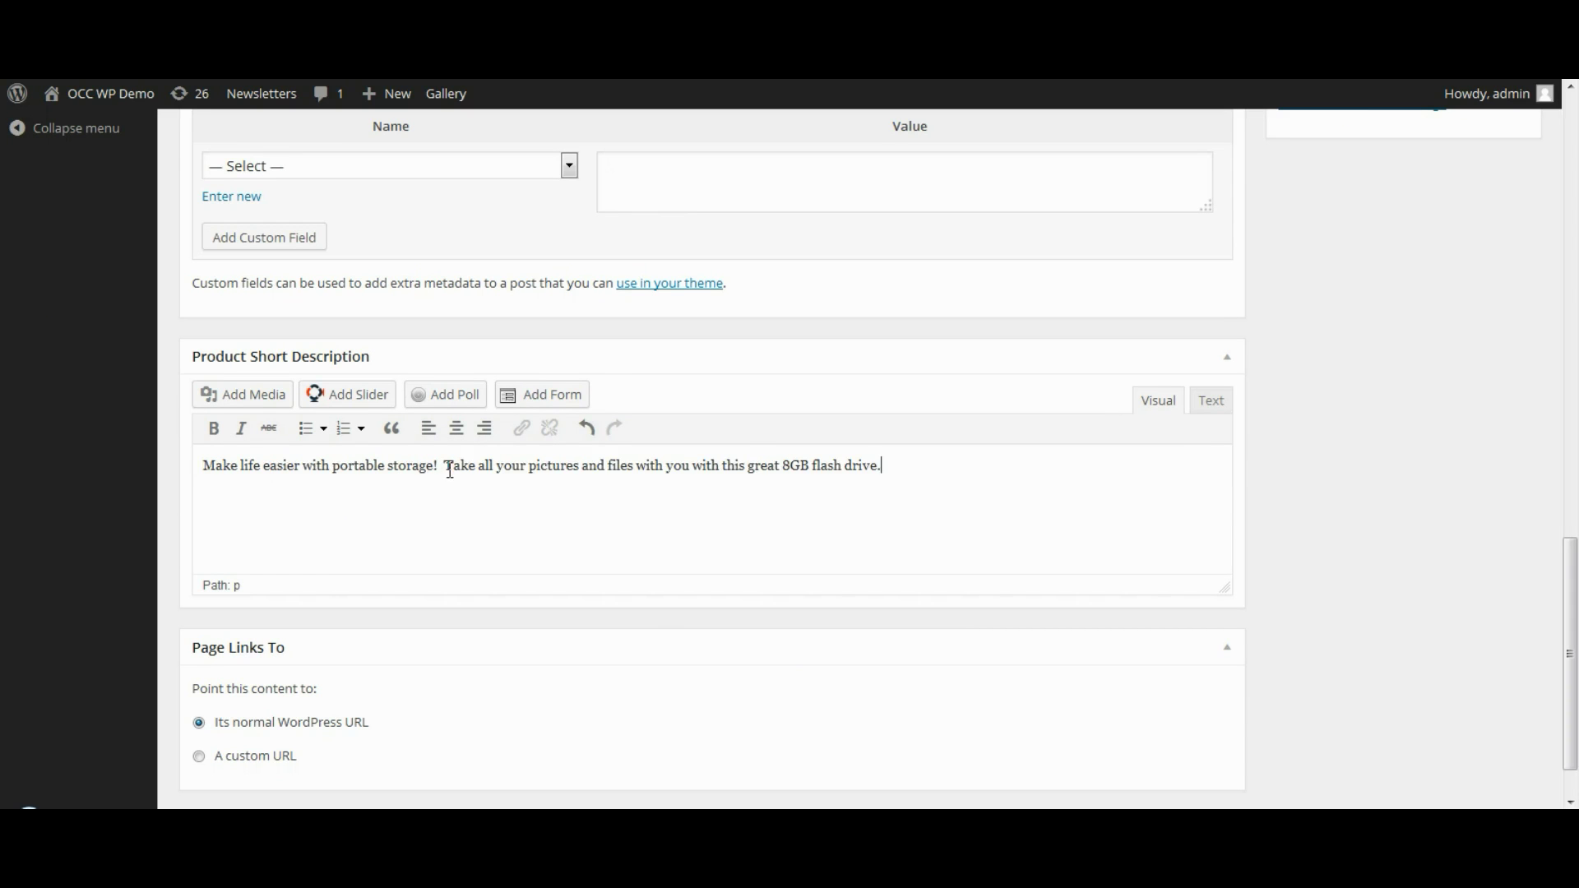
left_click_drag(444, 466, 81, 459)
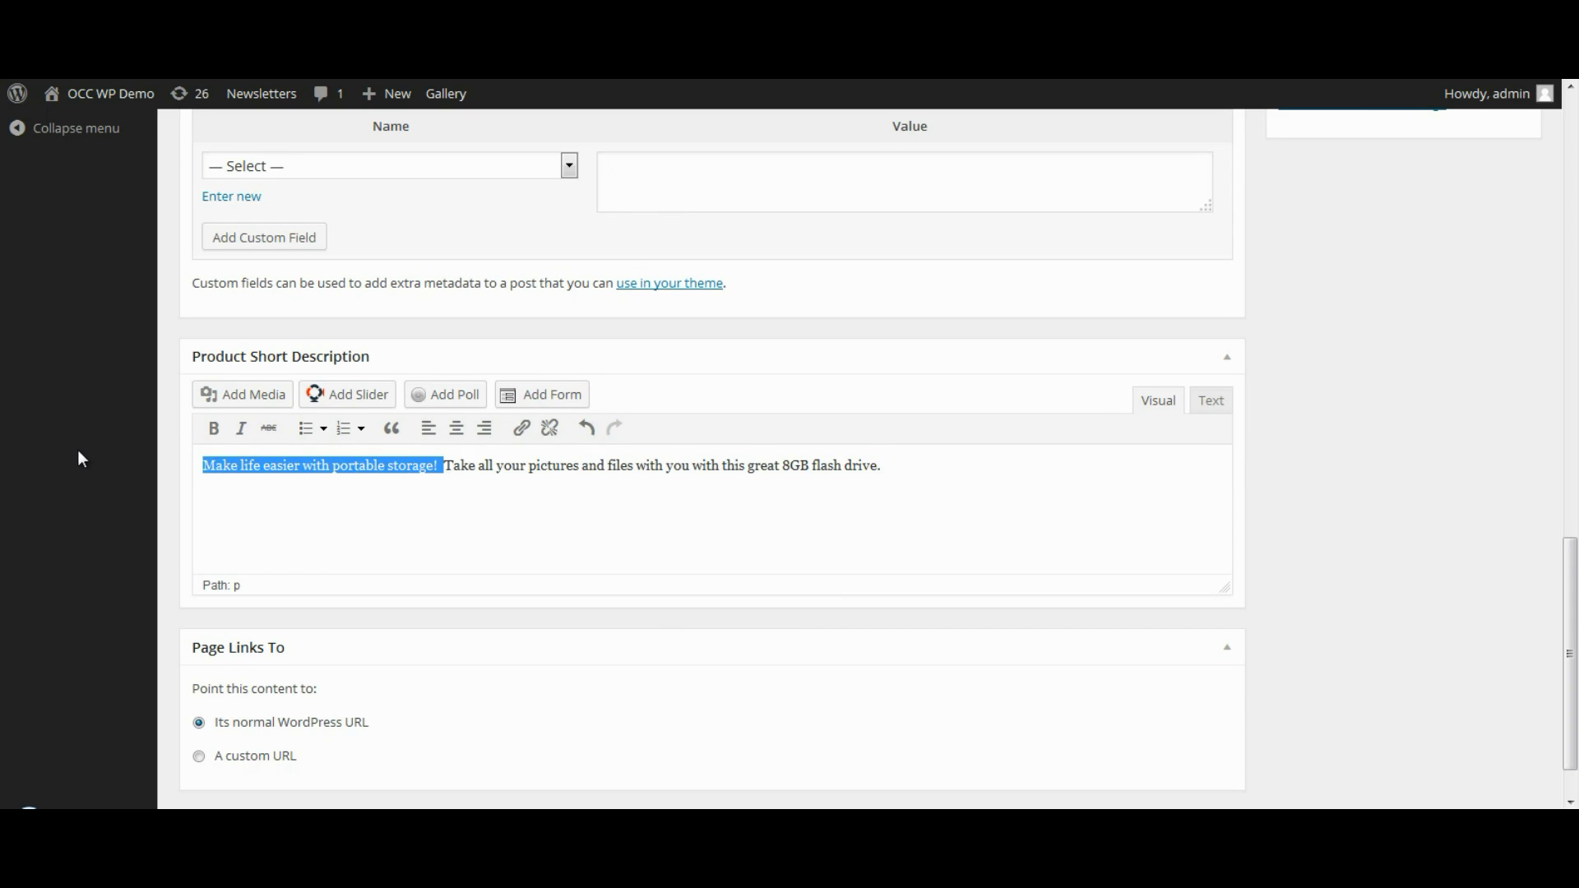
key("BackSpace")
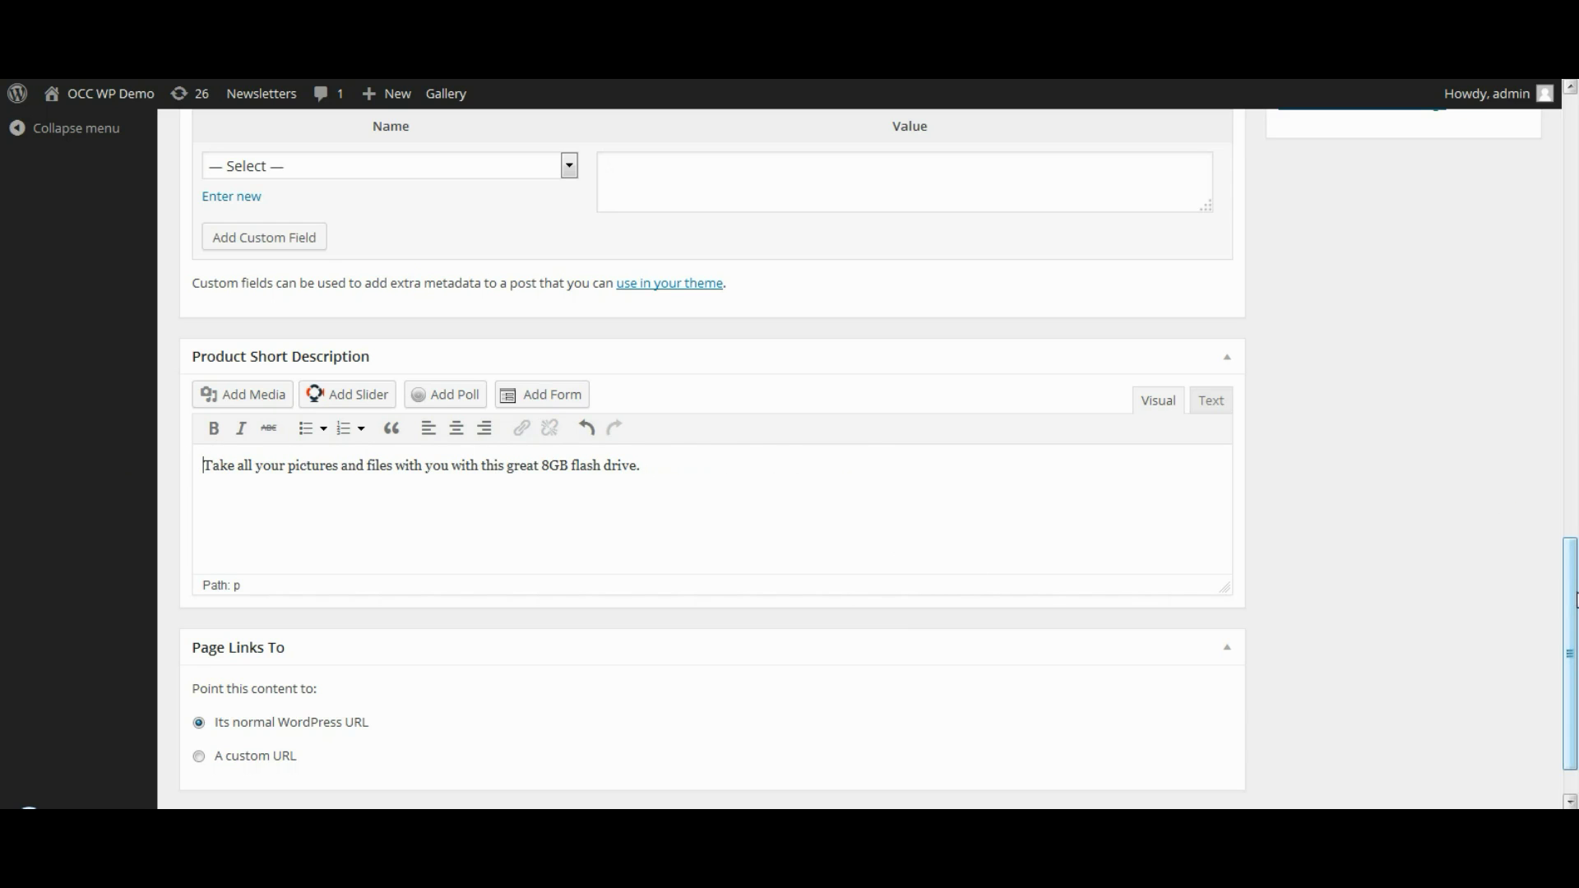
scroll(1573, 599, "down", 1)
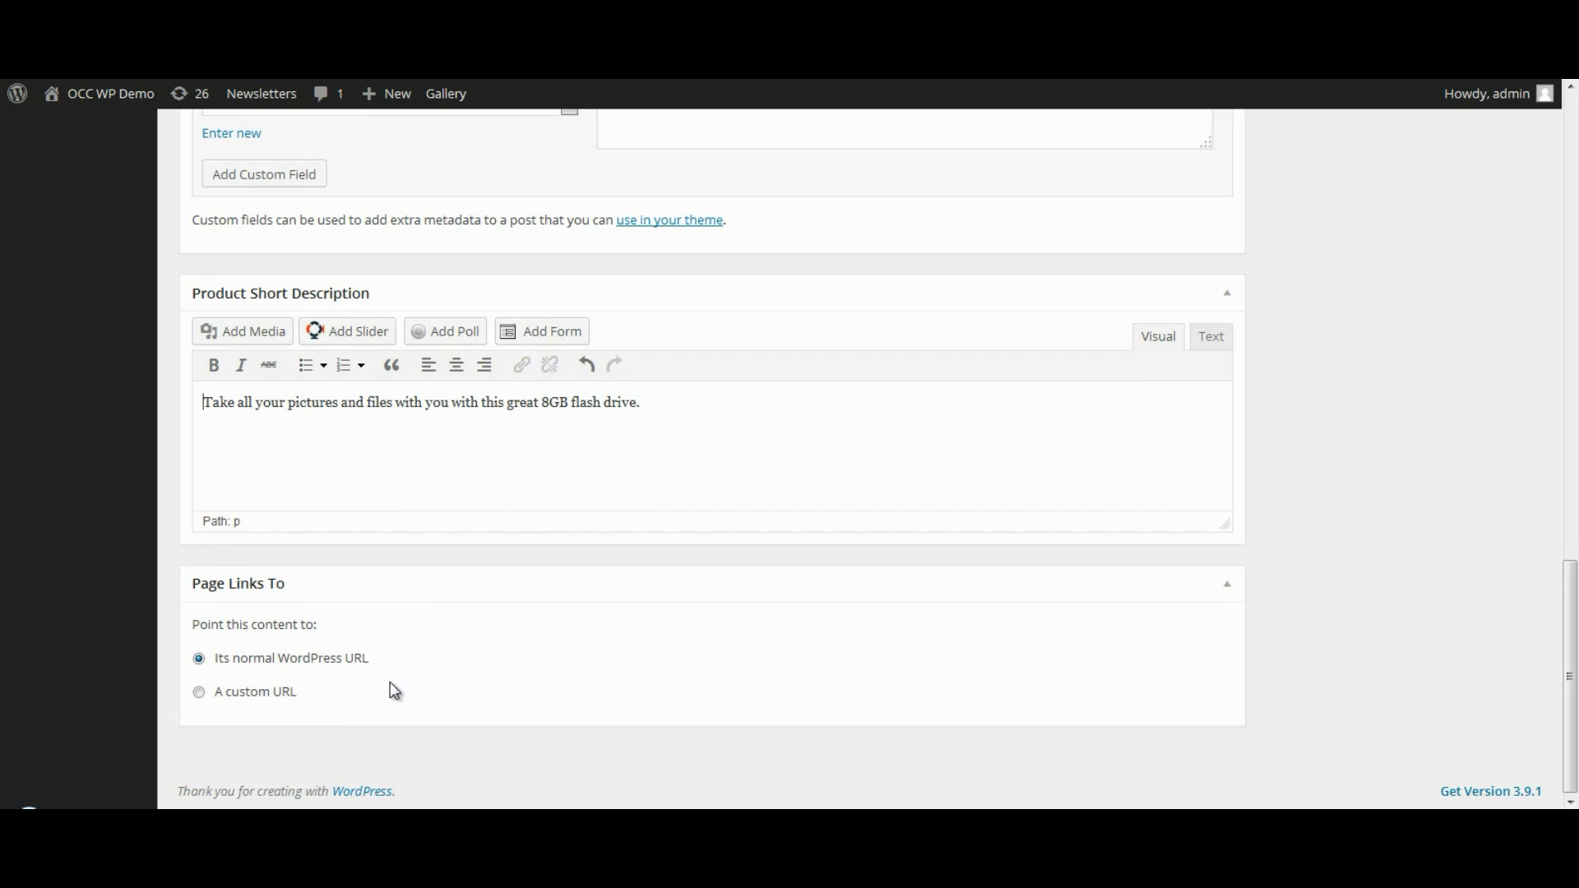
left_click_drag(1571, 607, 1557, 308)
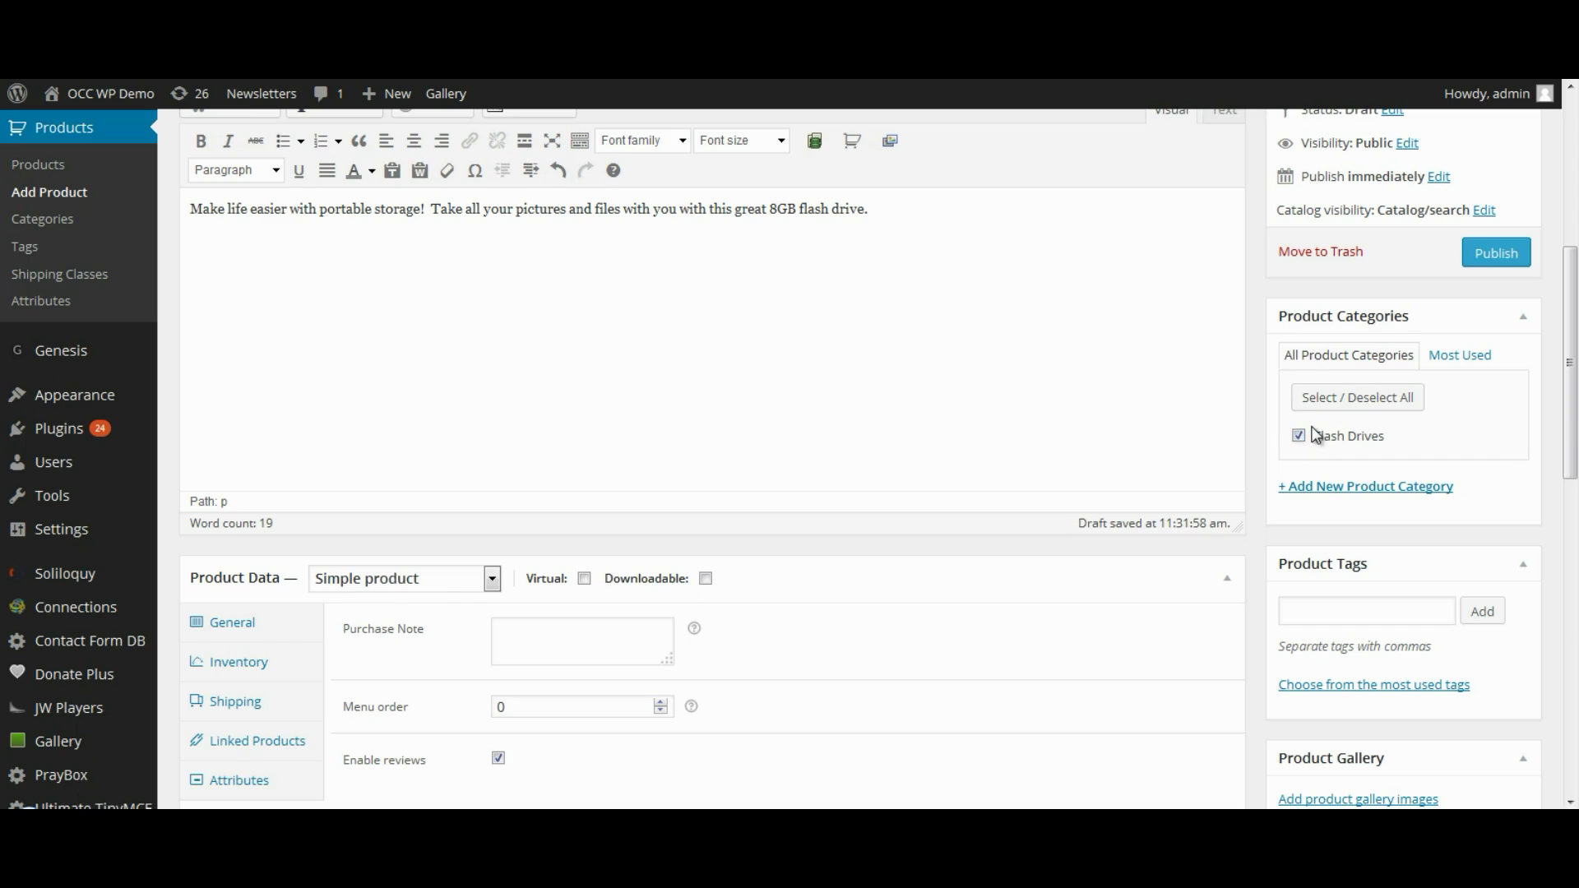
- Bring up the Set product image dialog from the Product Image box
left_click_drag(1571, 374, 1570, 516)
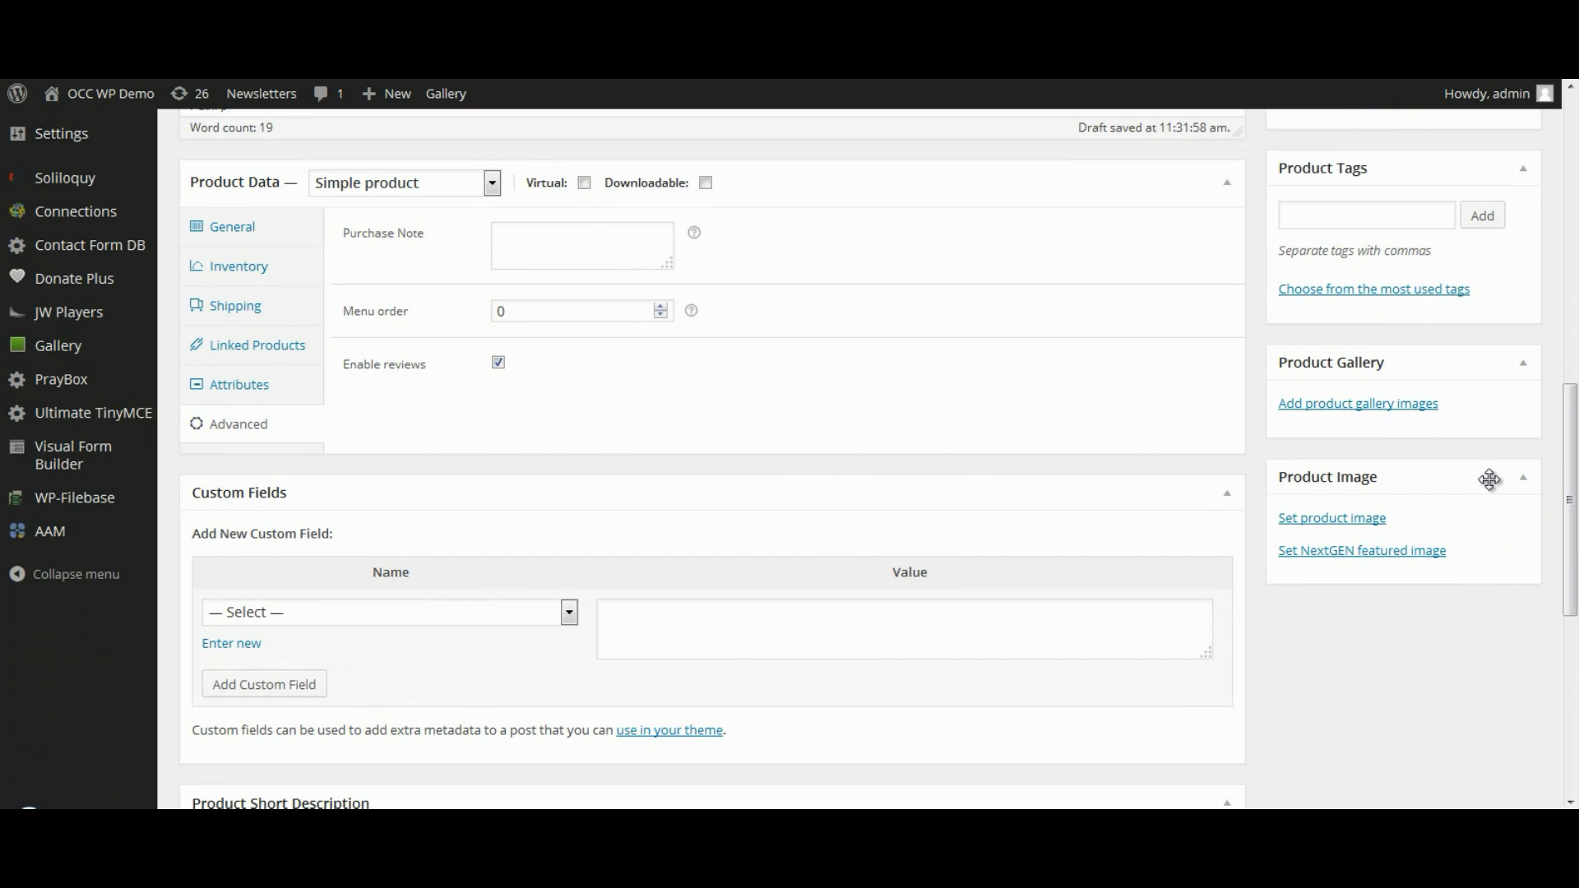
left_click(1301, 520)
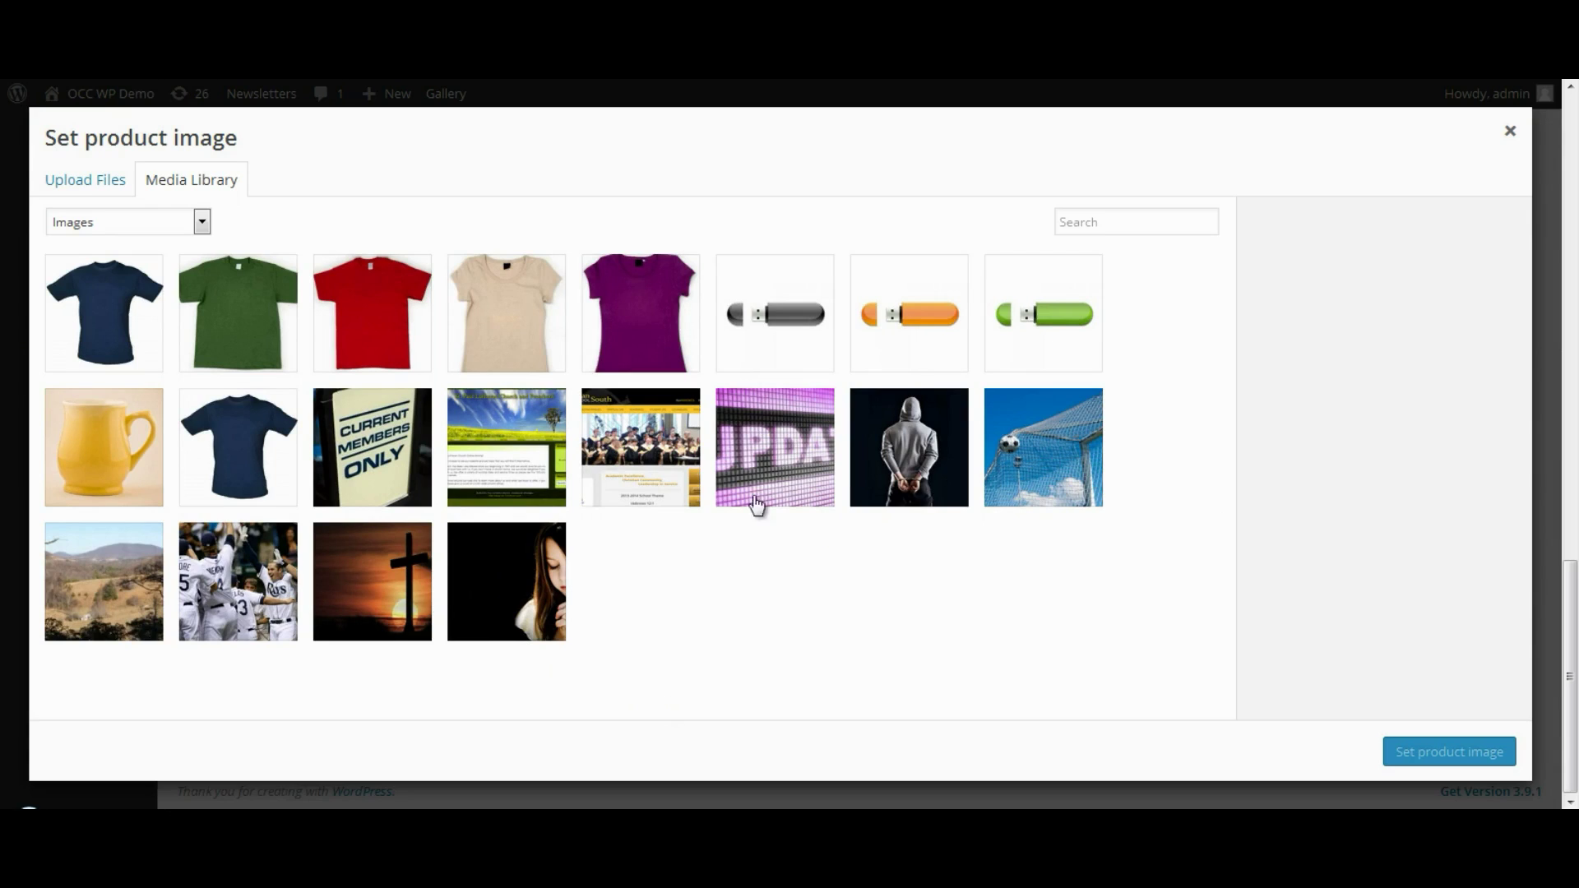
- Choose the grey Flash-disk-8gb.jpg from the Media Library as the product image
left_click(761, 319)
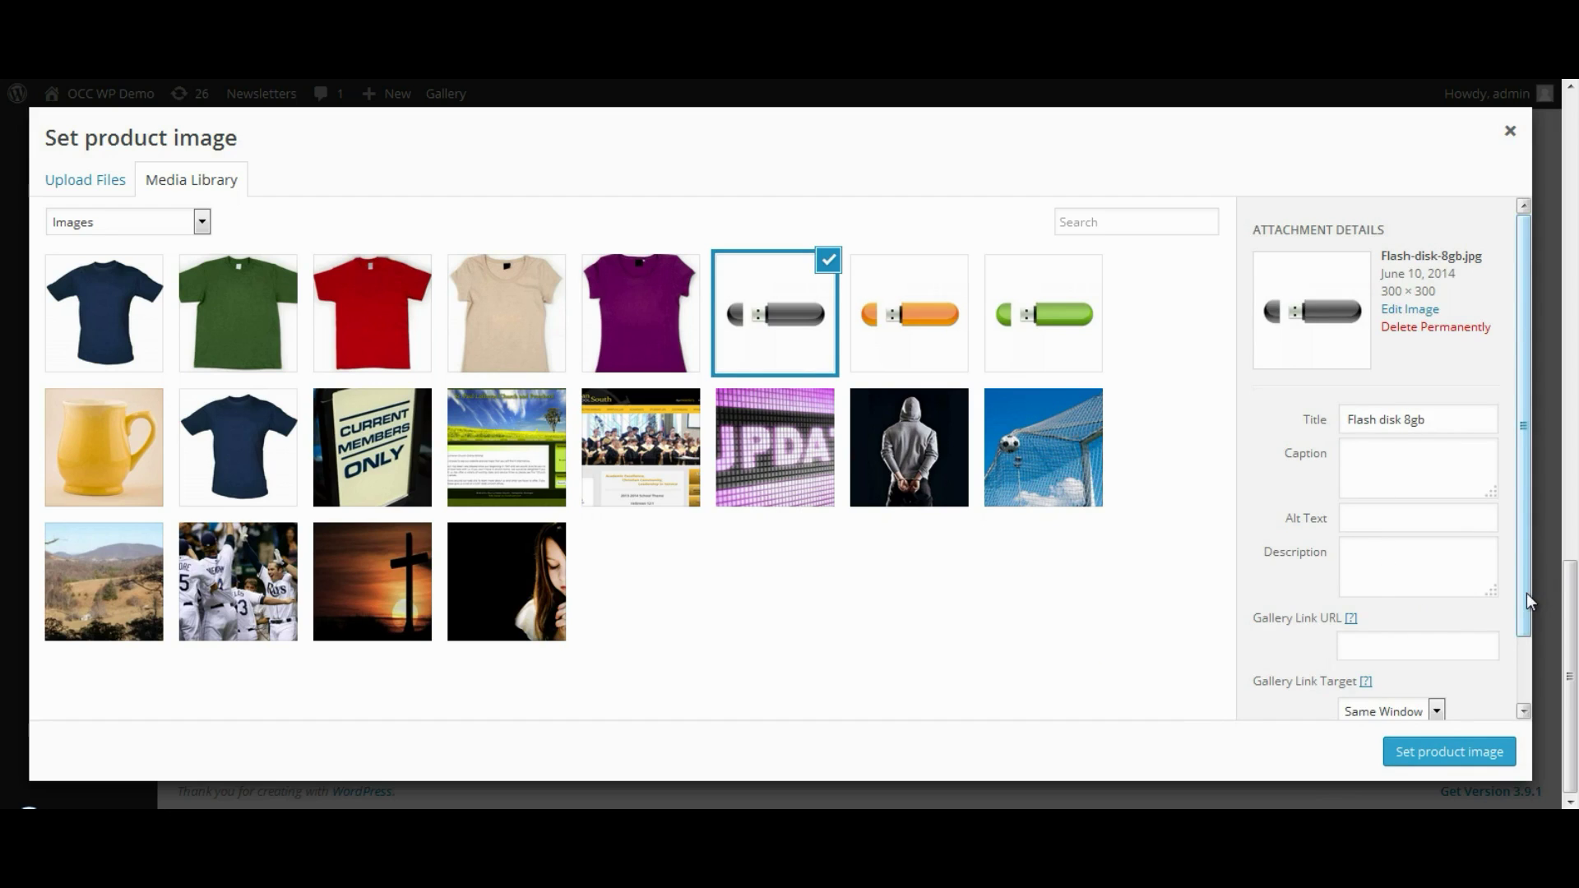
scroll(1522, 658, "down", 1)
scroll(1522, 687, "down", 1)
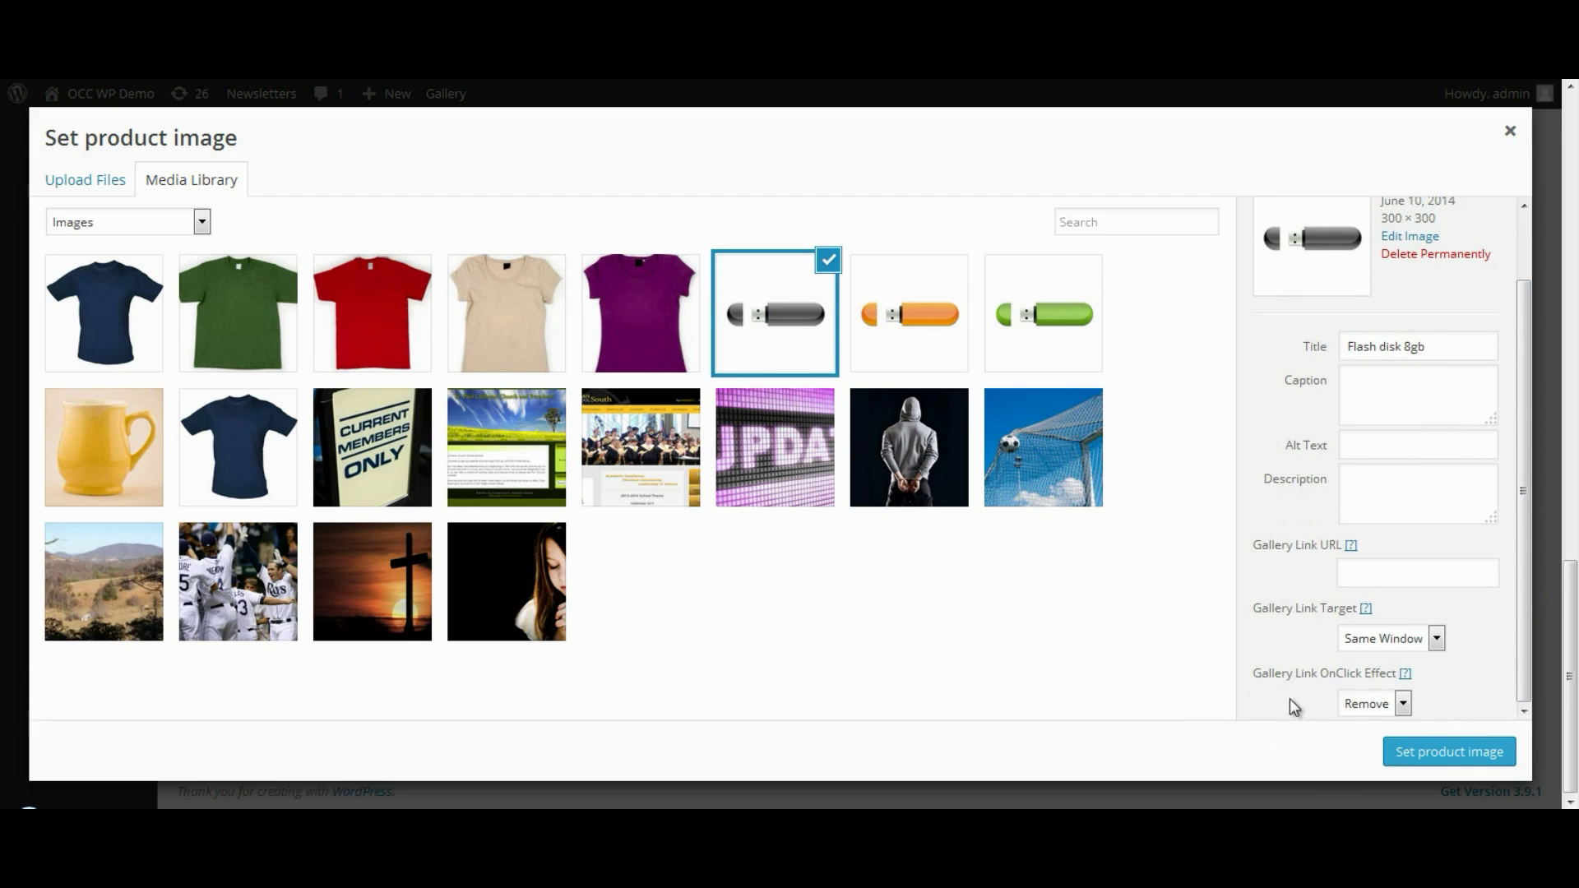
left_click(1435, 750)
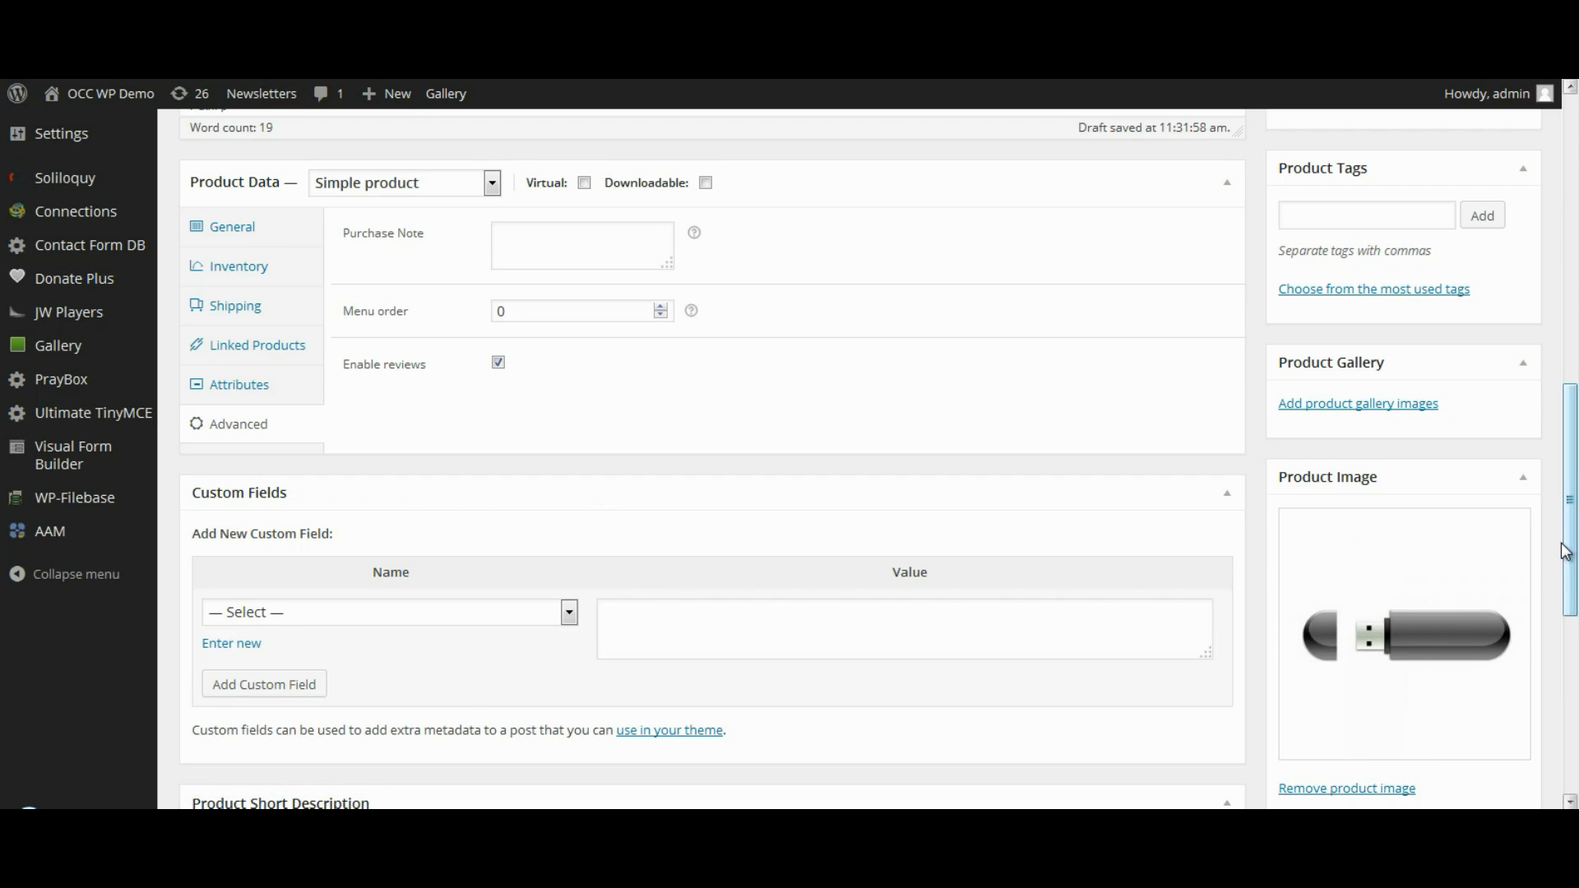
scroll(1571, 527, "up", 12)
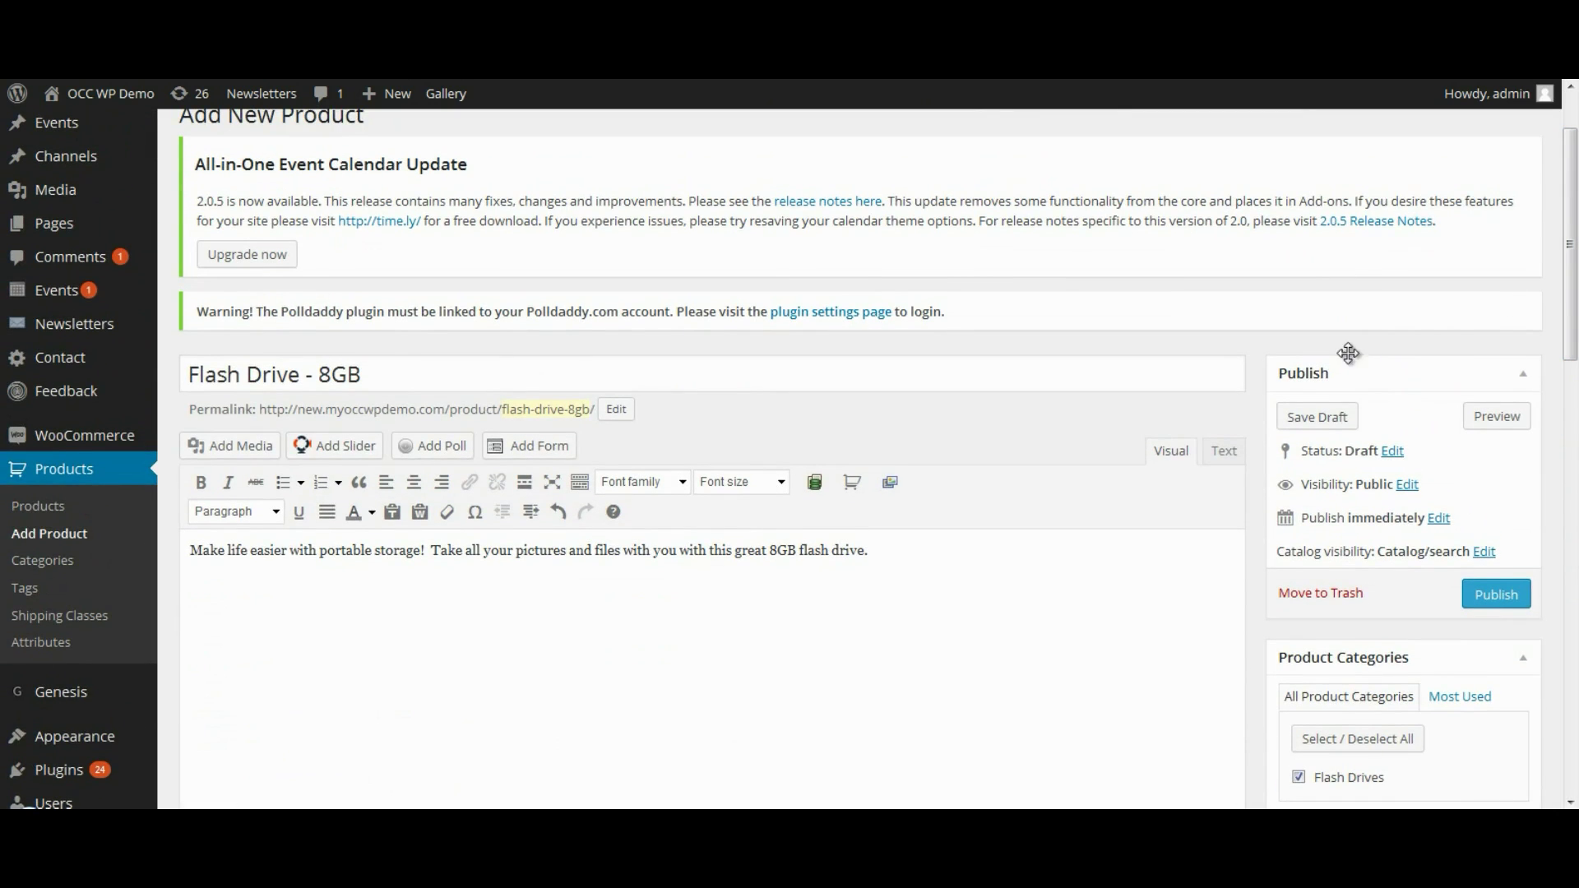
- Save the Flash Drive - 8GB product as a draft and preview it on the storefront
left_click(1315, 417)
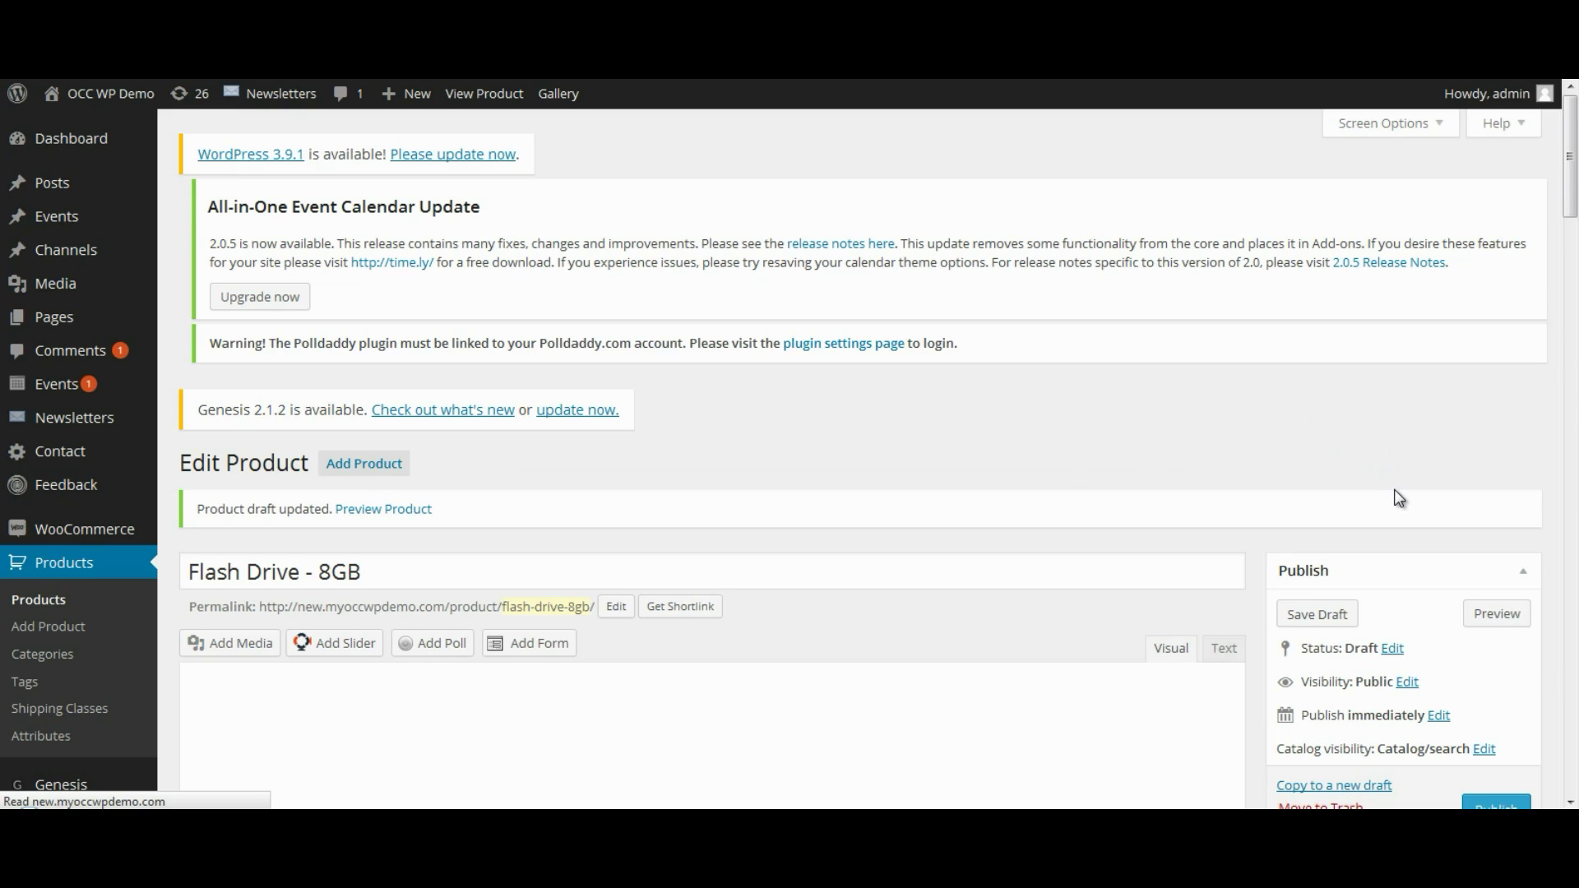
scroll(1396, 497, "down", 3)
left_click(1497, 342)
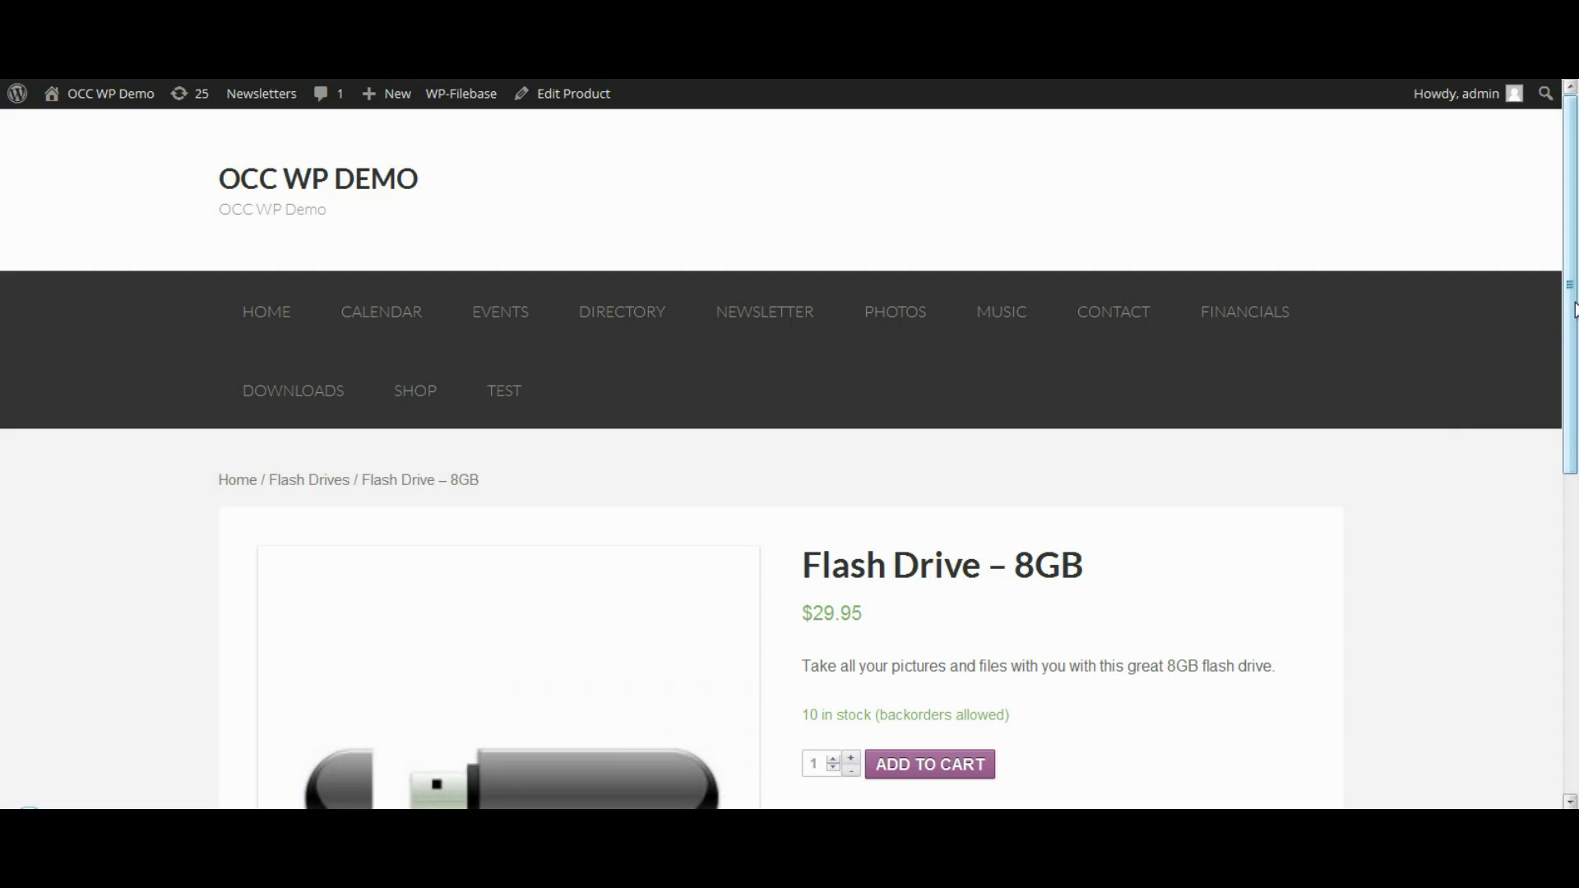
left_click_drag(1576, 301, 1576, 487)
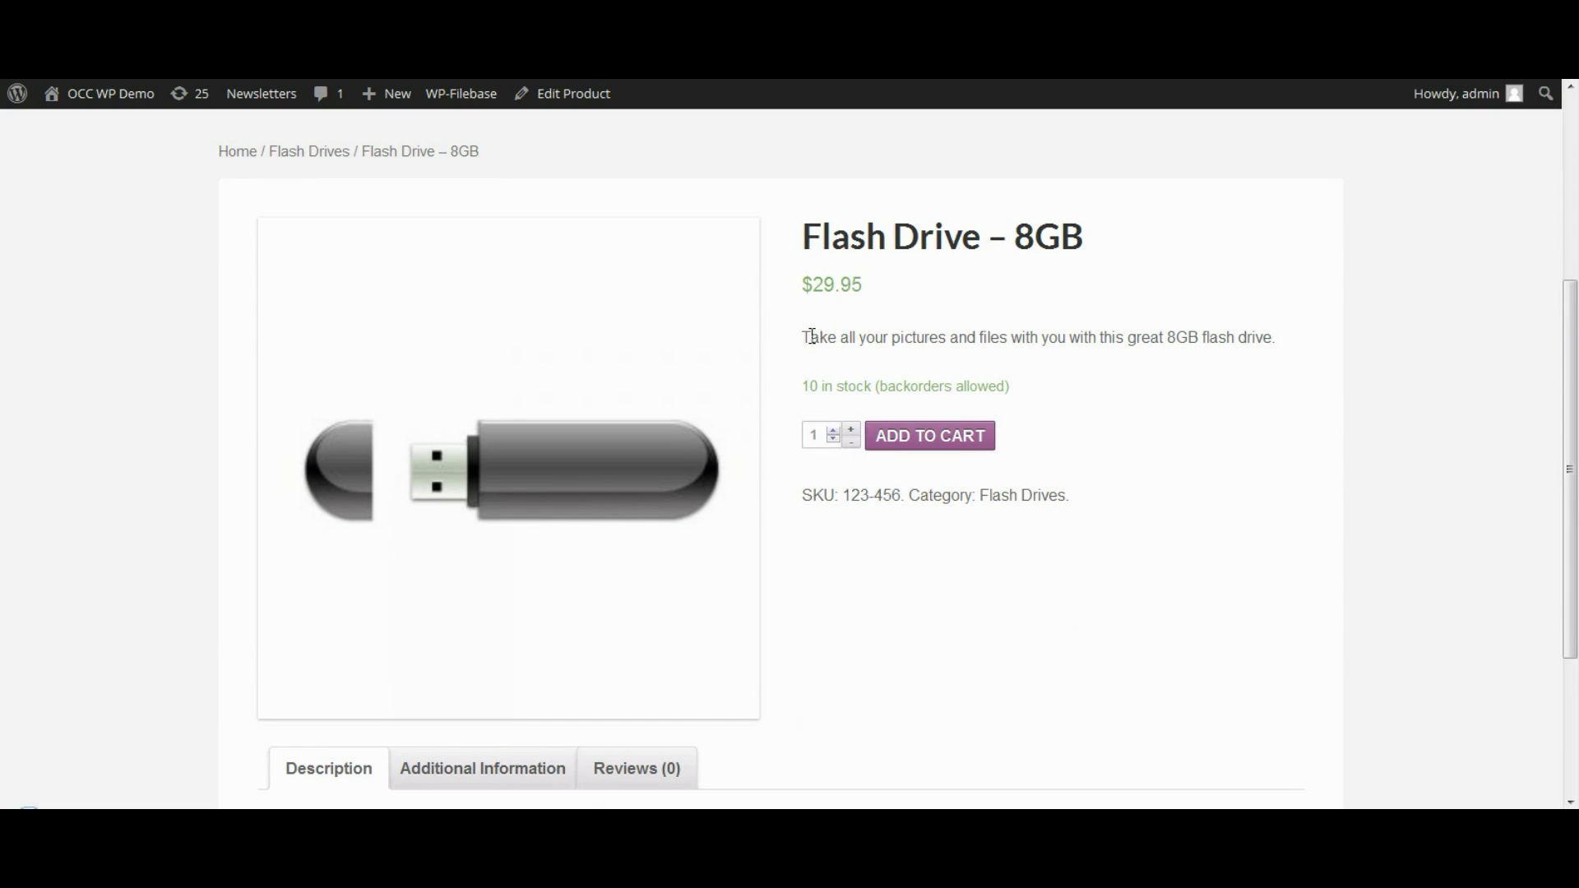
left_click_drag(803, 338, 1293, 347)
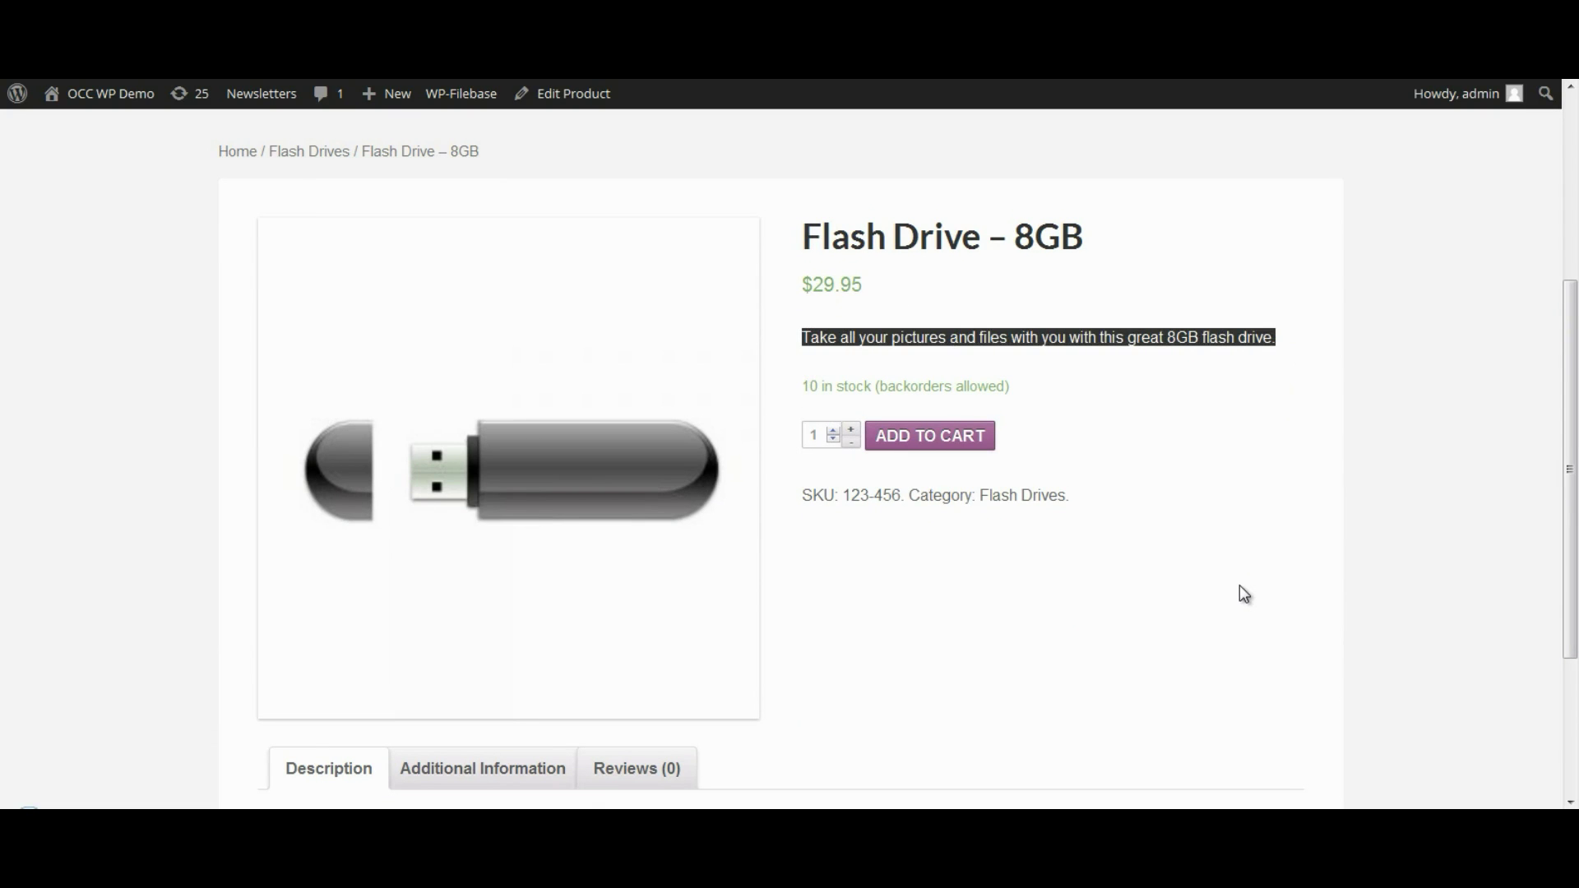
scroll(882, 426, "down", 2)
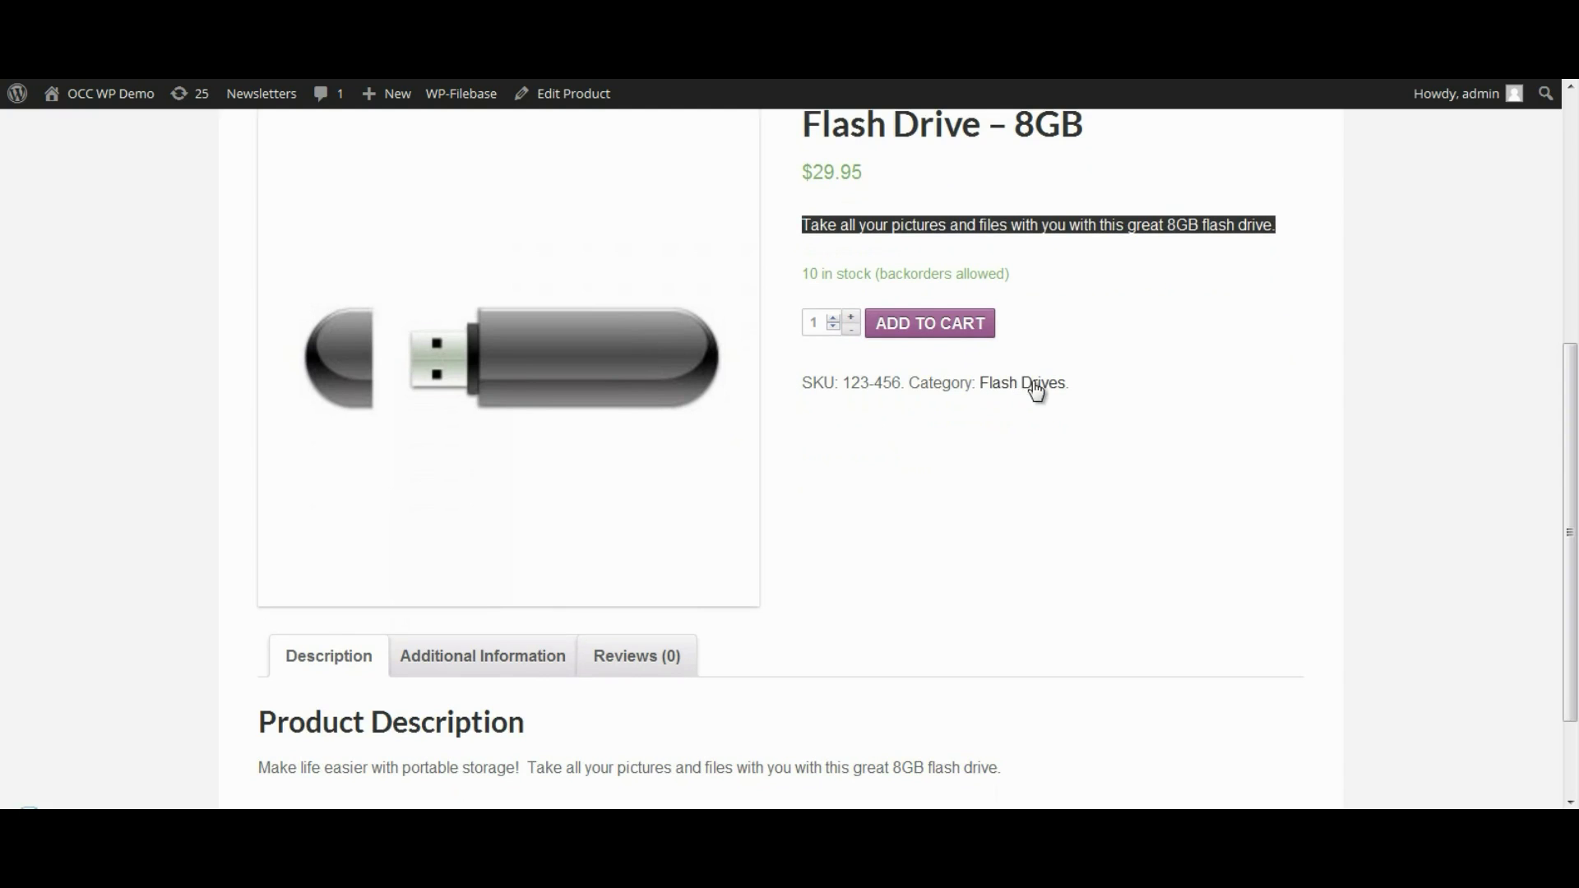
scroll(1038, 545, "down", 2)
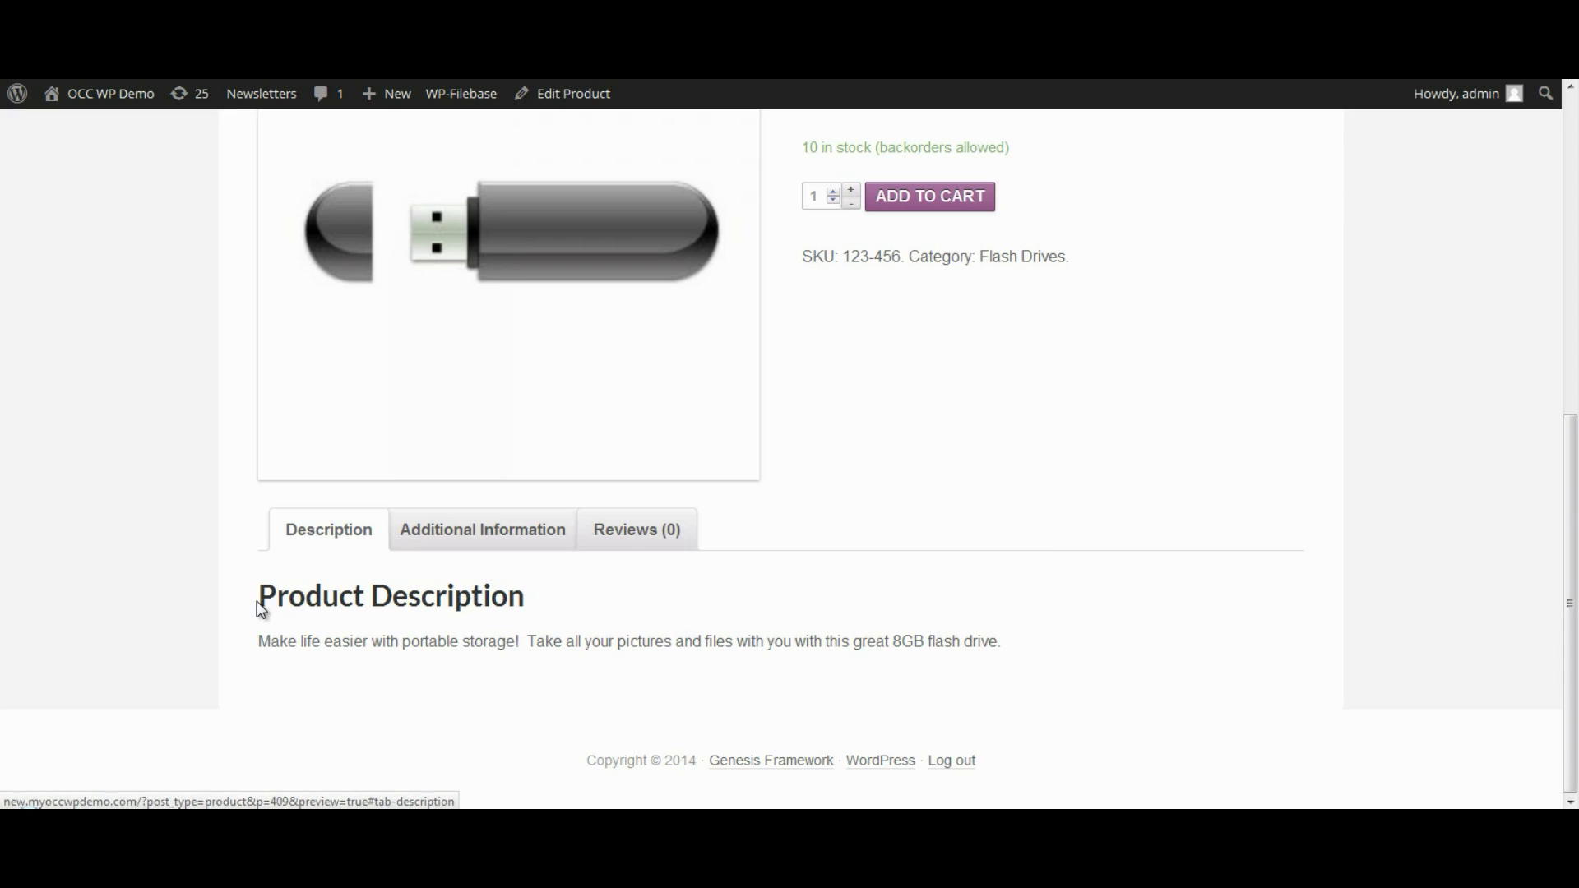
left_click_drag(258, 654, 1000, 648)
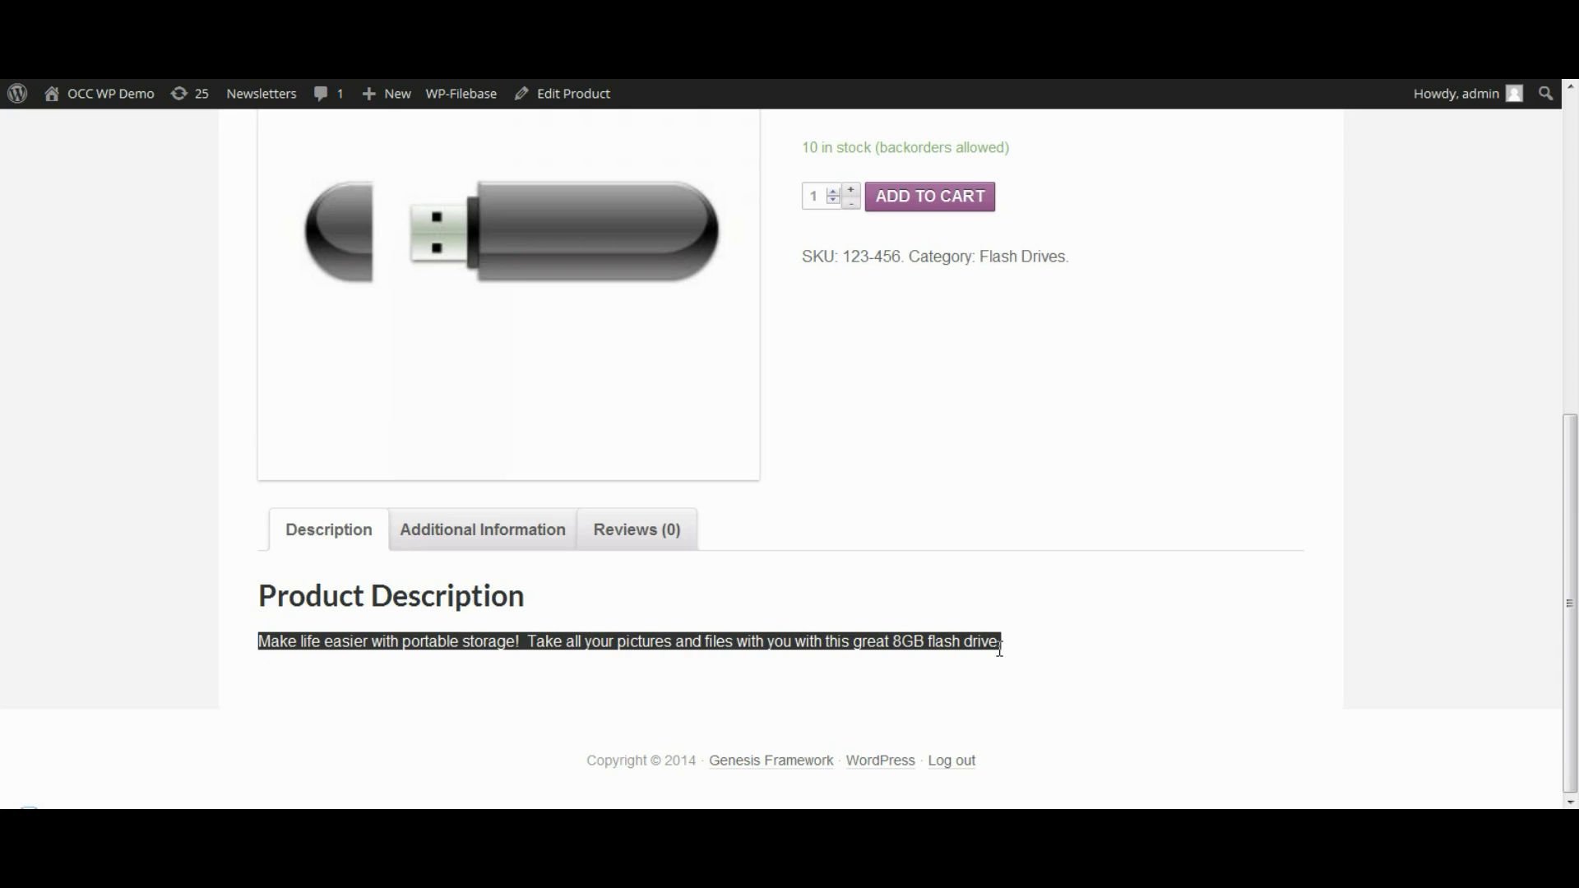
left_click(456, 534)
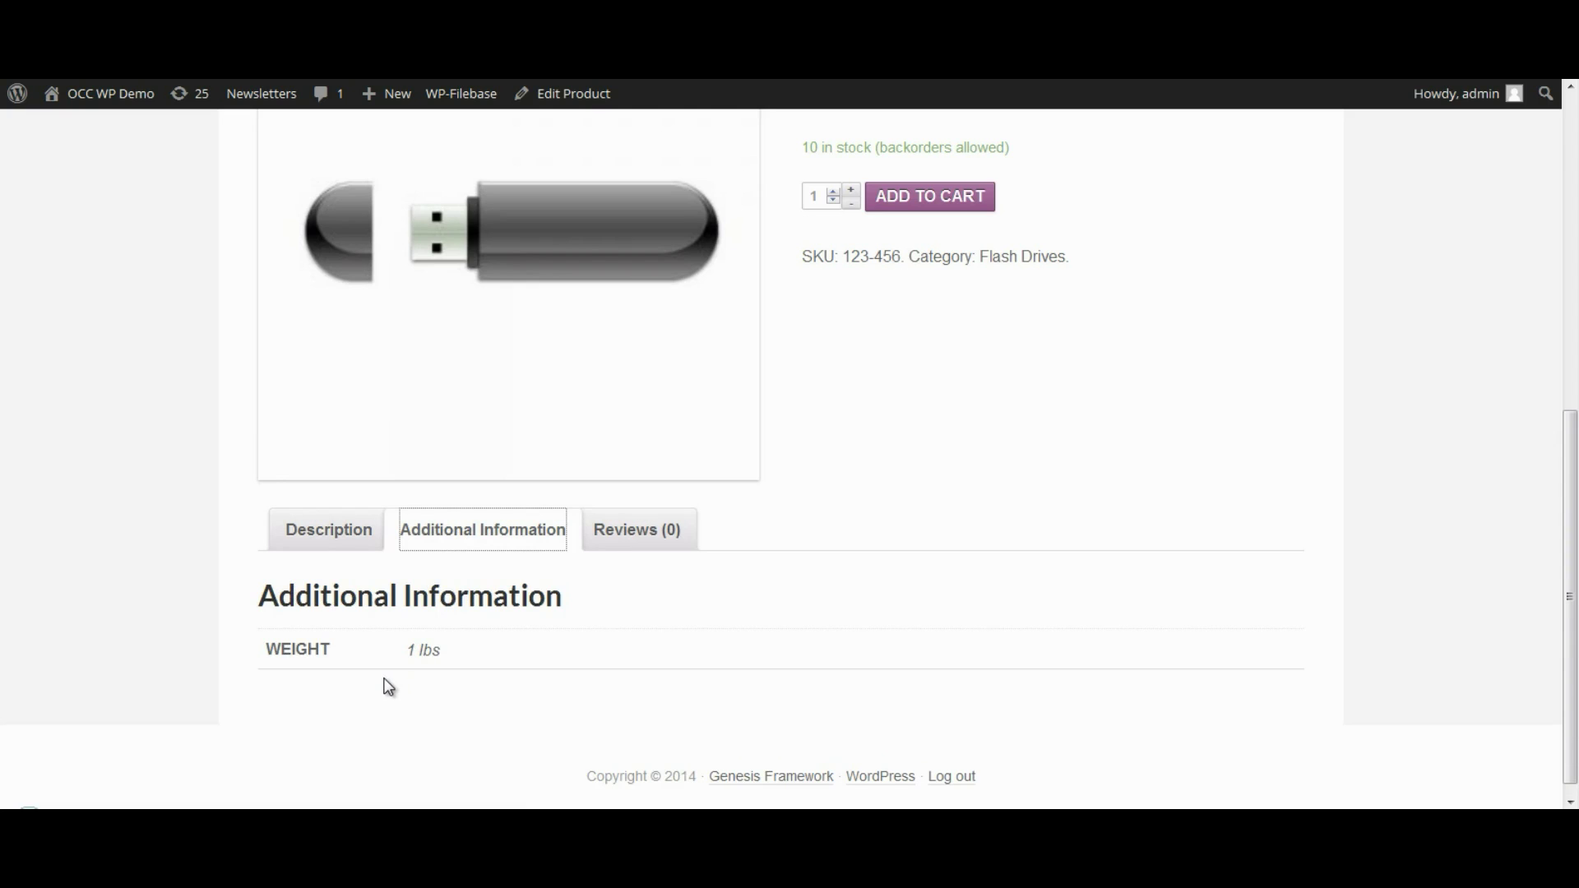
left_click(625, 534)
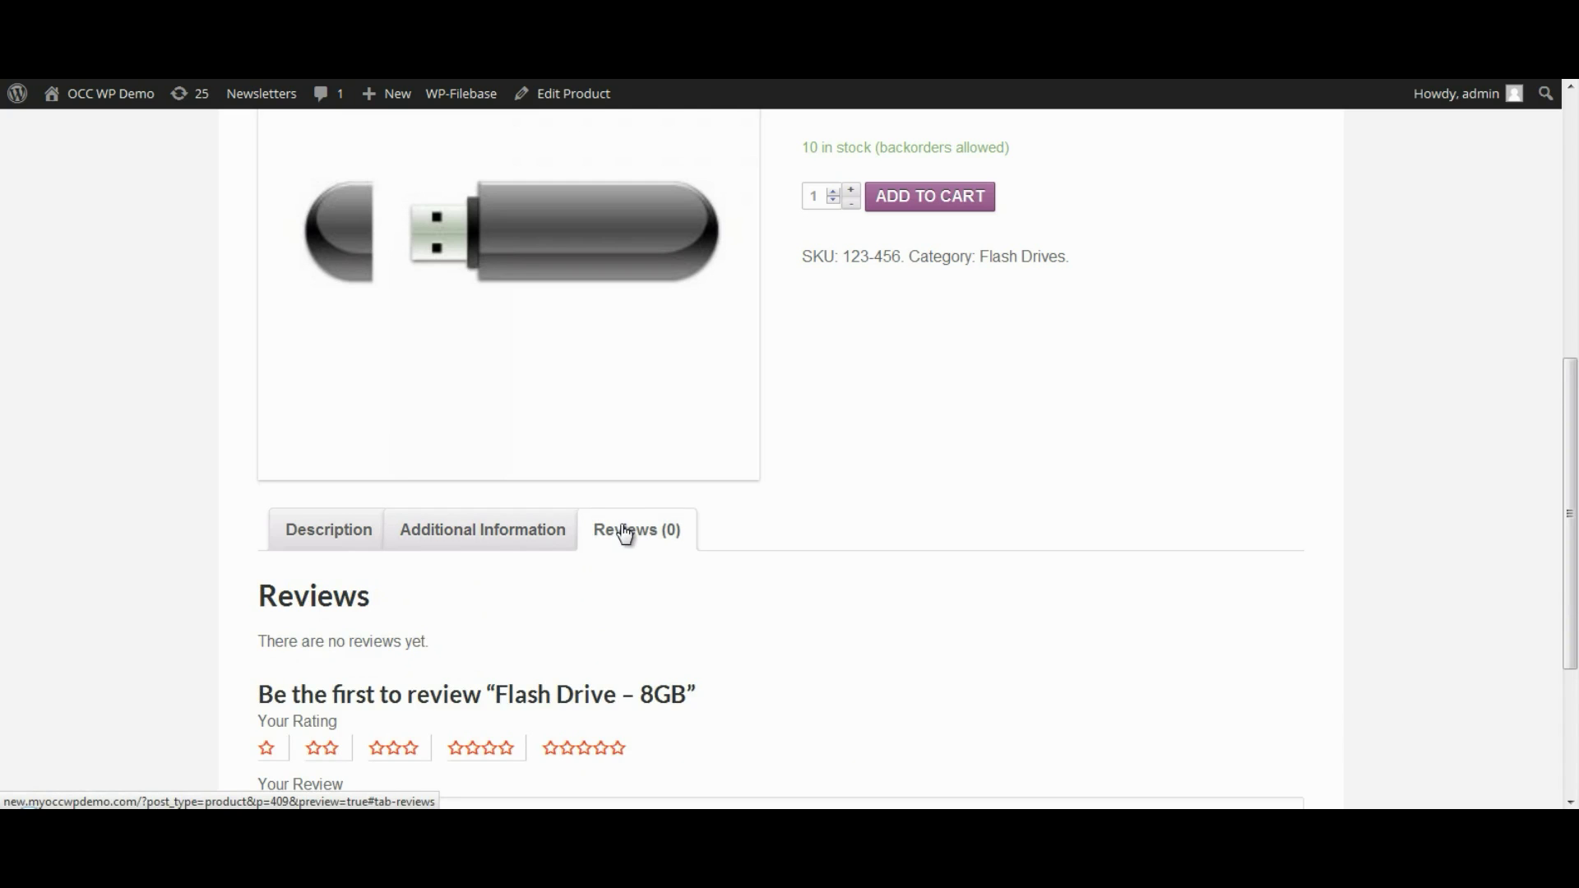
scroll(837, 654, "down", 1)
scroll(837, 654, "down", 2)
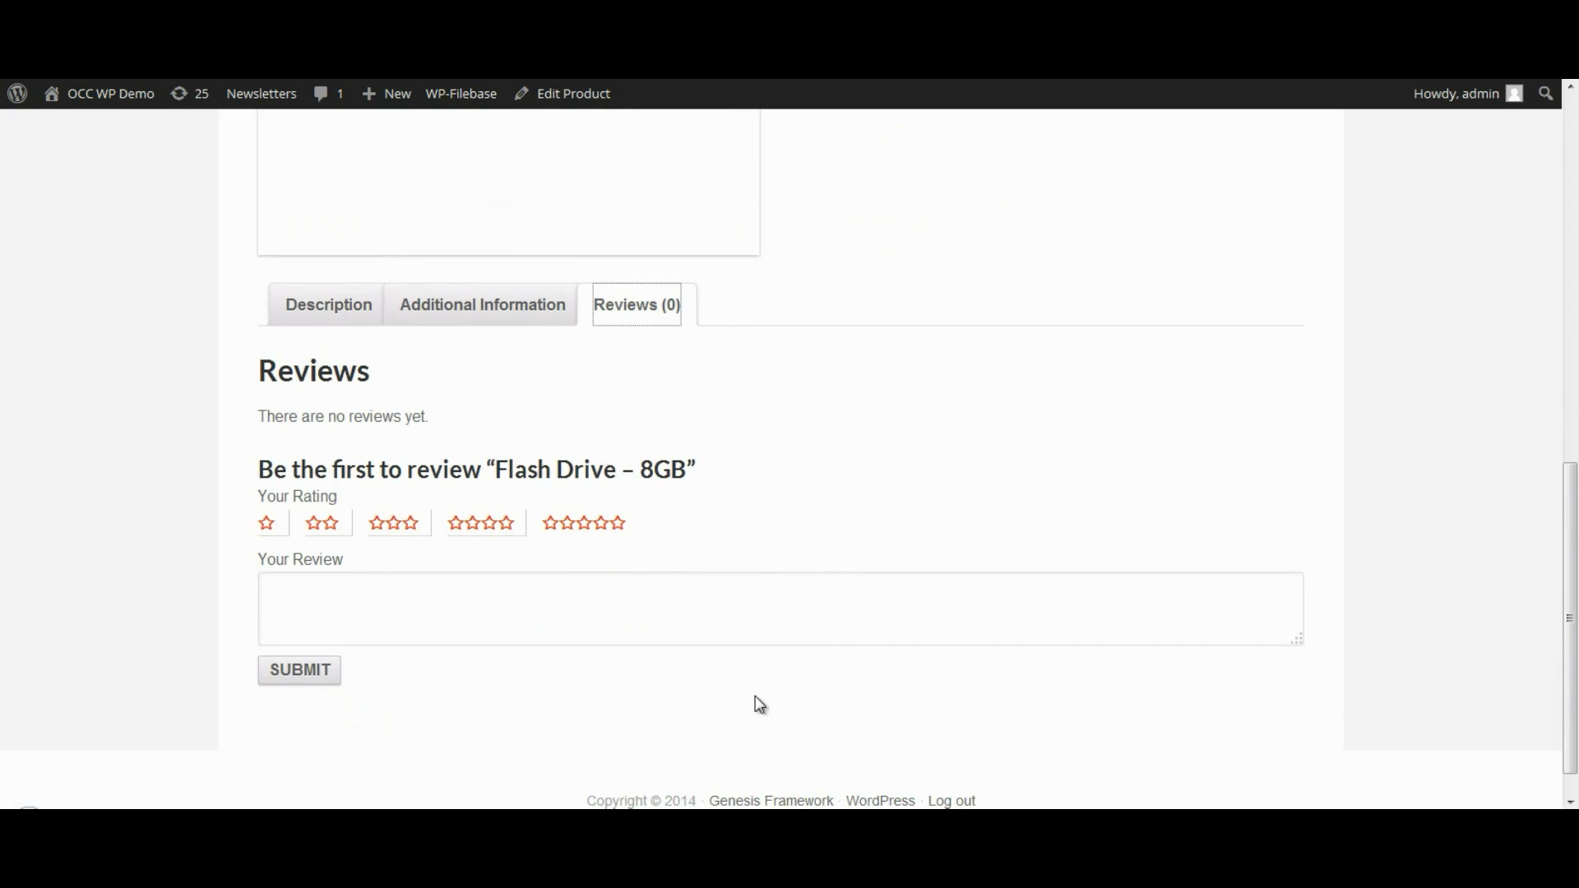
scroll(777, 717, "up", 5)
scroll(776, 713, "up", 3)
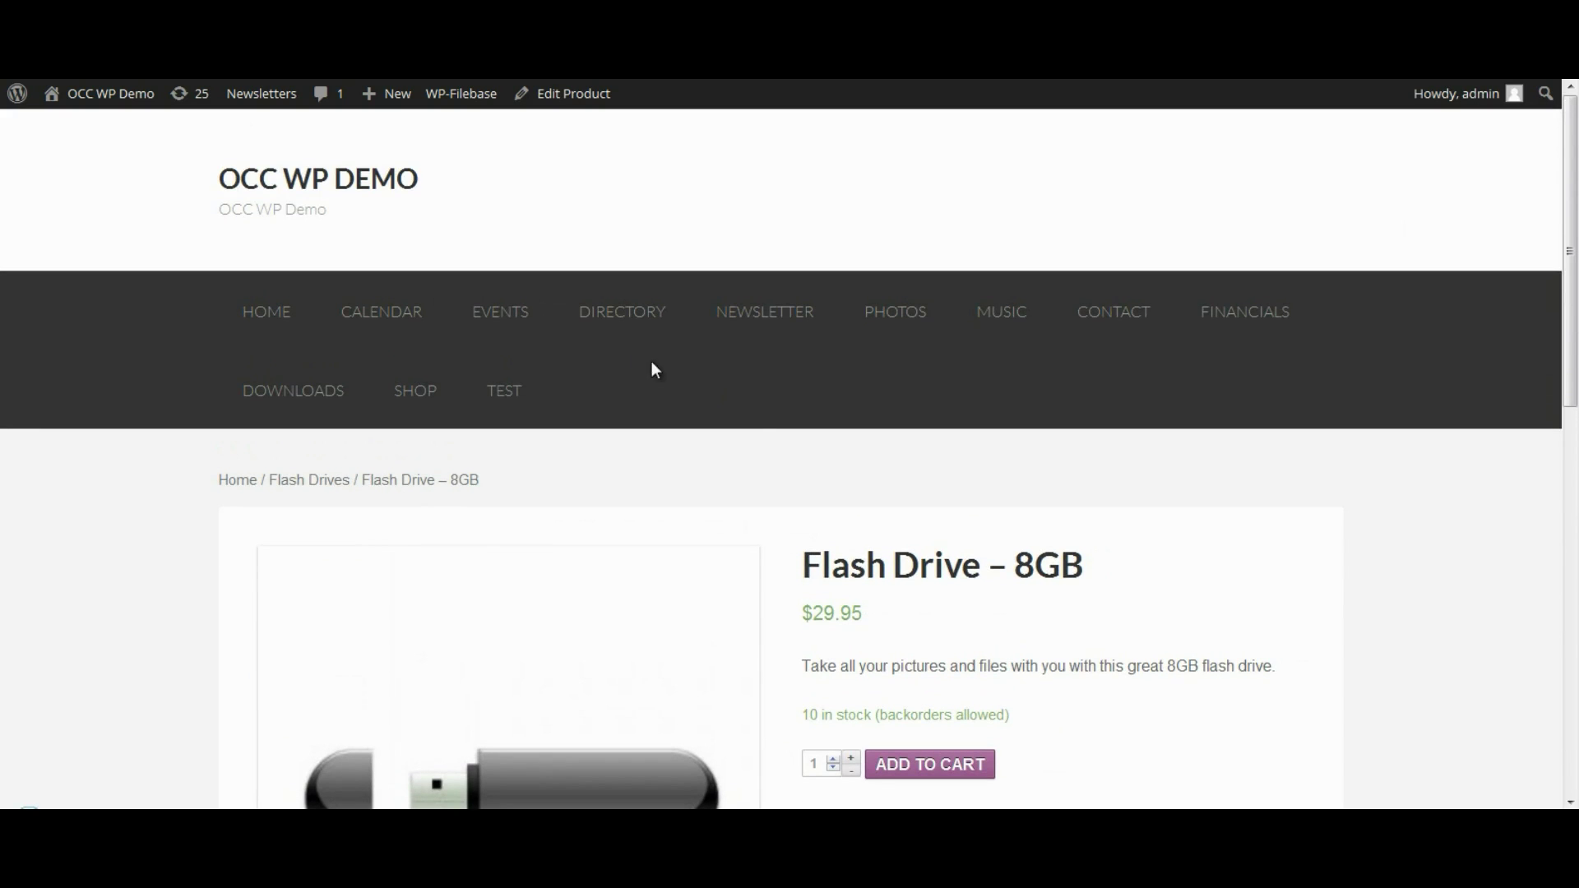
scroll(1174, 471, "down", 5)
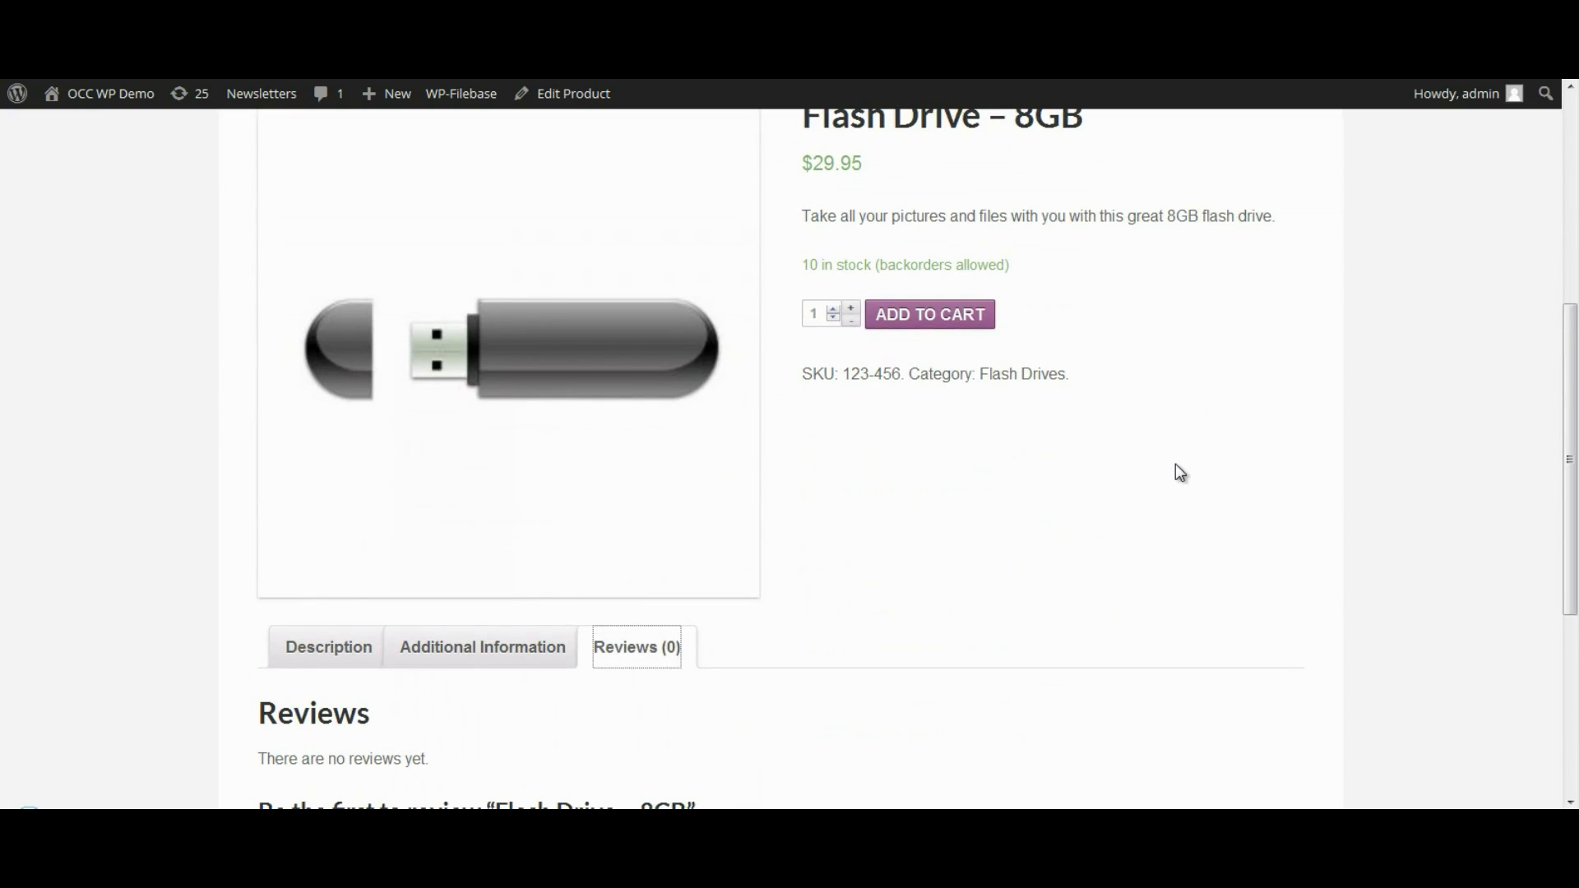
left_click_drag(1573, 391, 1568, 183)
- Close the preview tab and publish the Flash Drive - 8GB product from the editor
key("ctrl+w")
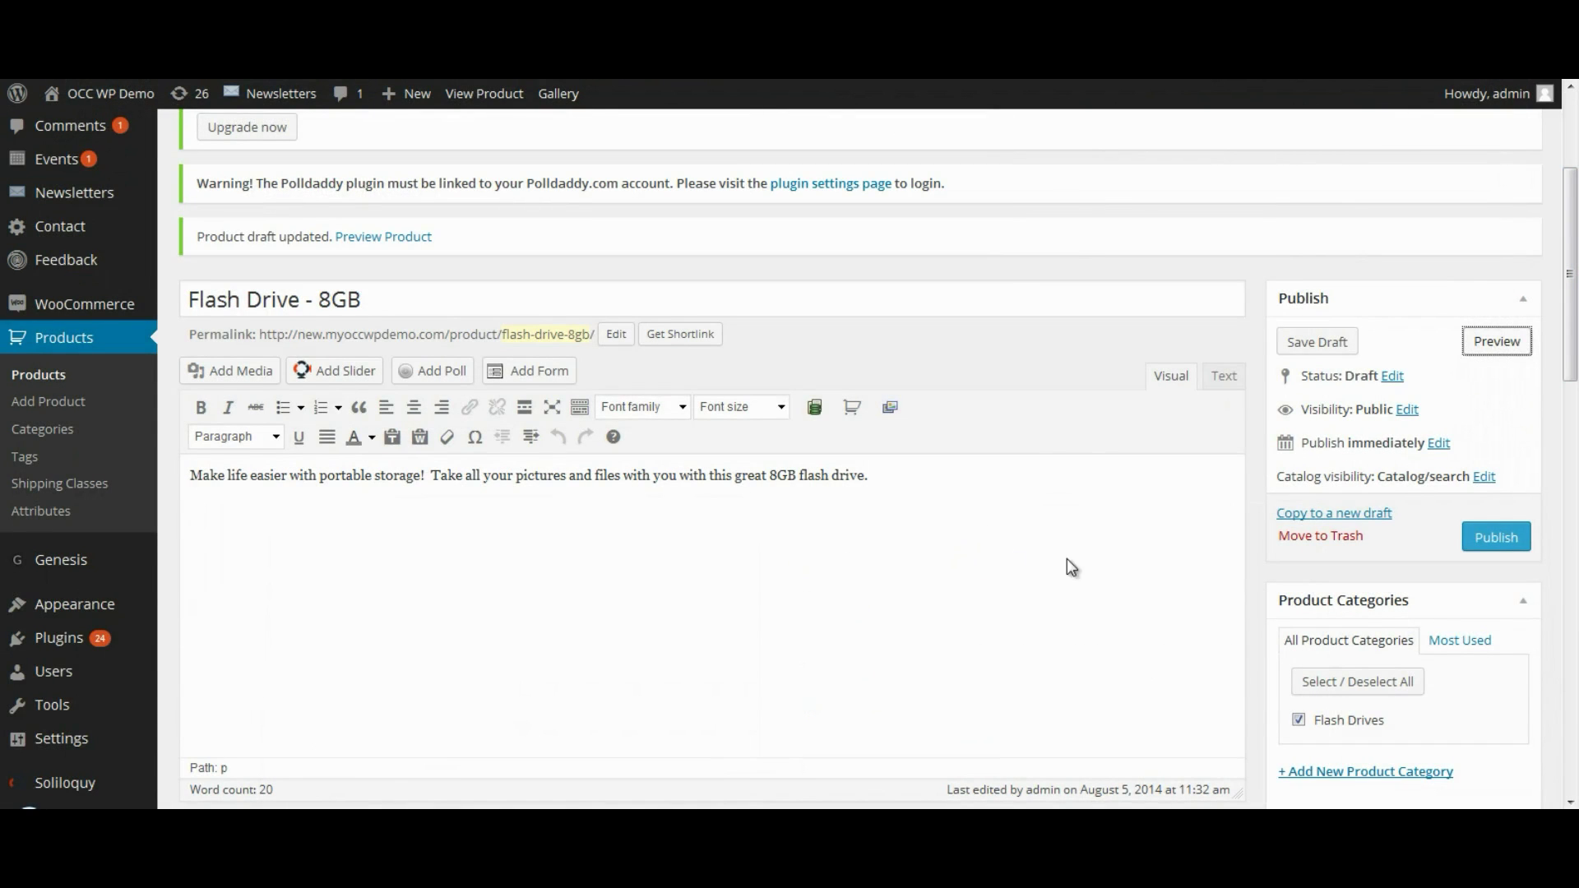
left_click(1480, 541)
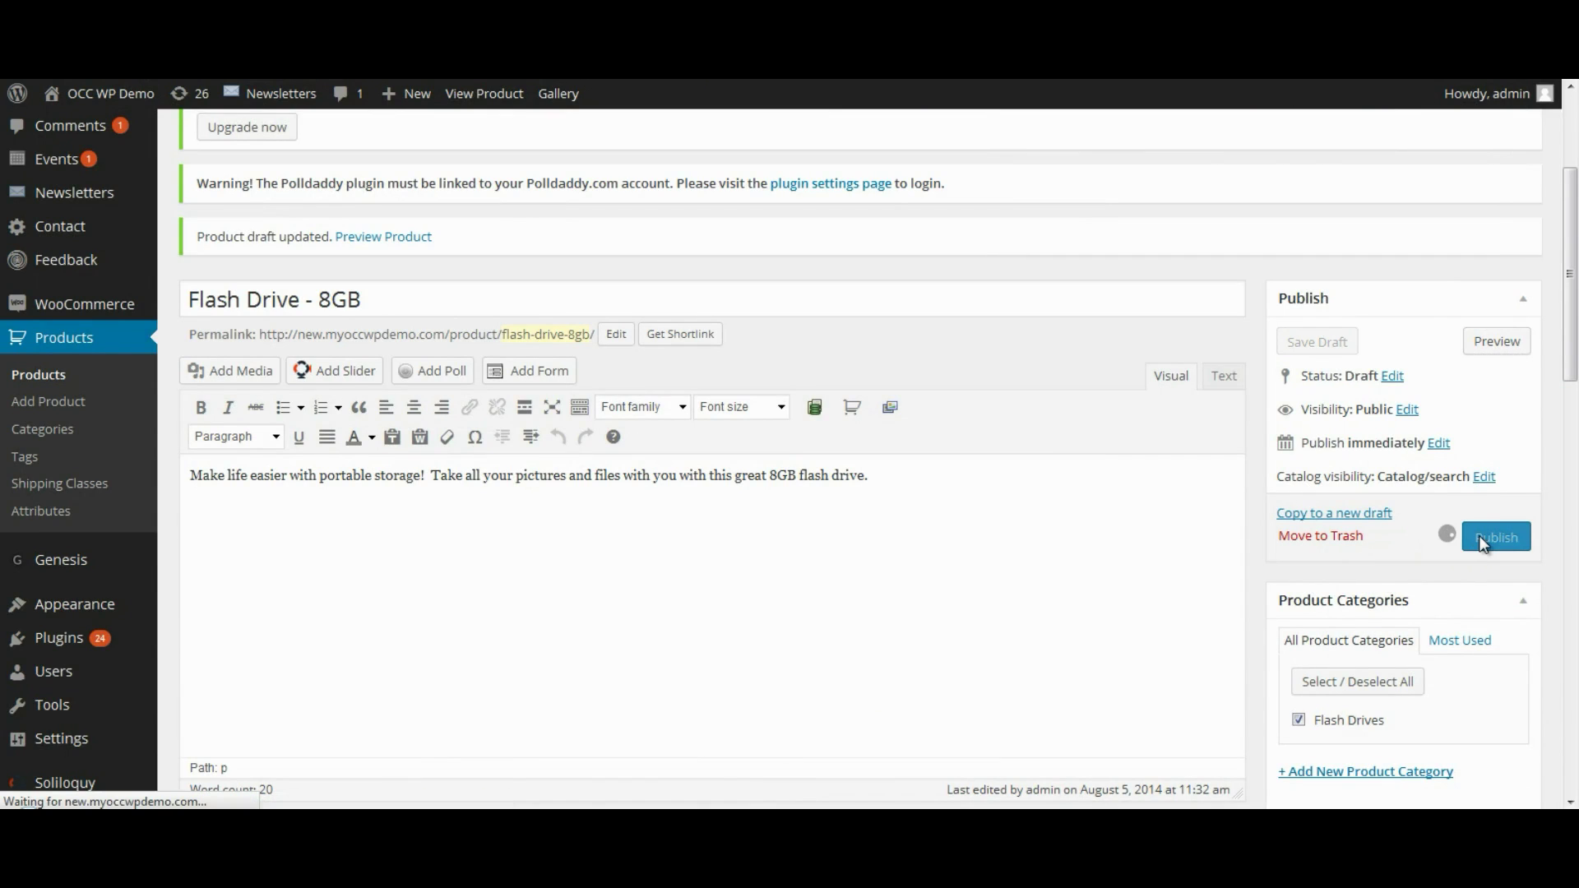